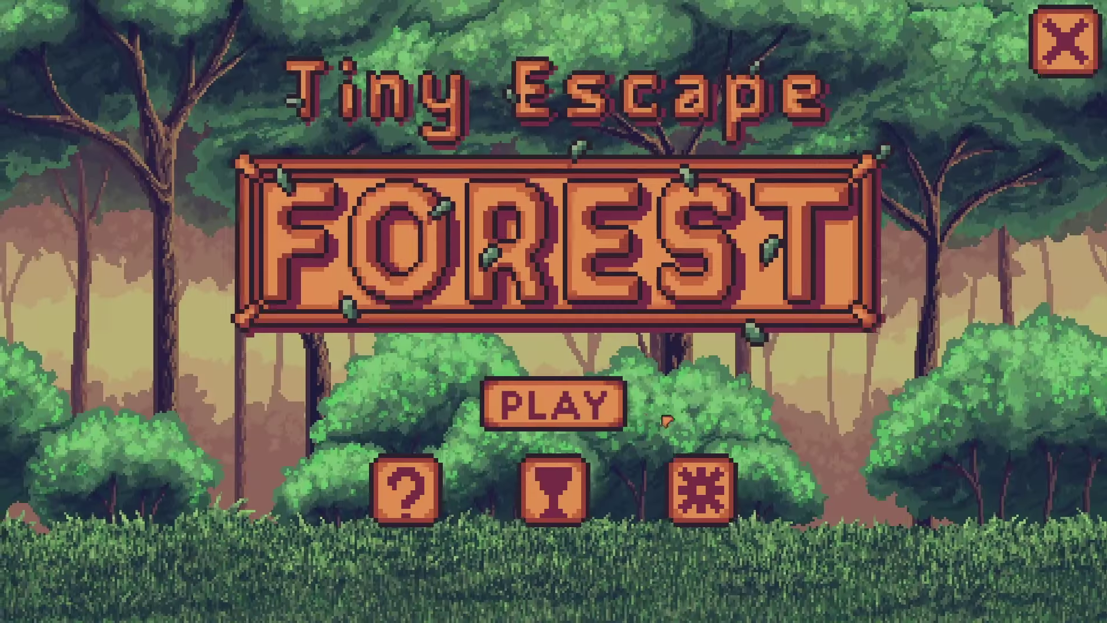
- Start Tiny Escape Forest as Owlet on level 1 and skip the opening dialogue
left_click(553, 401)
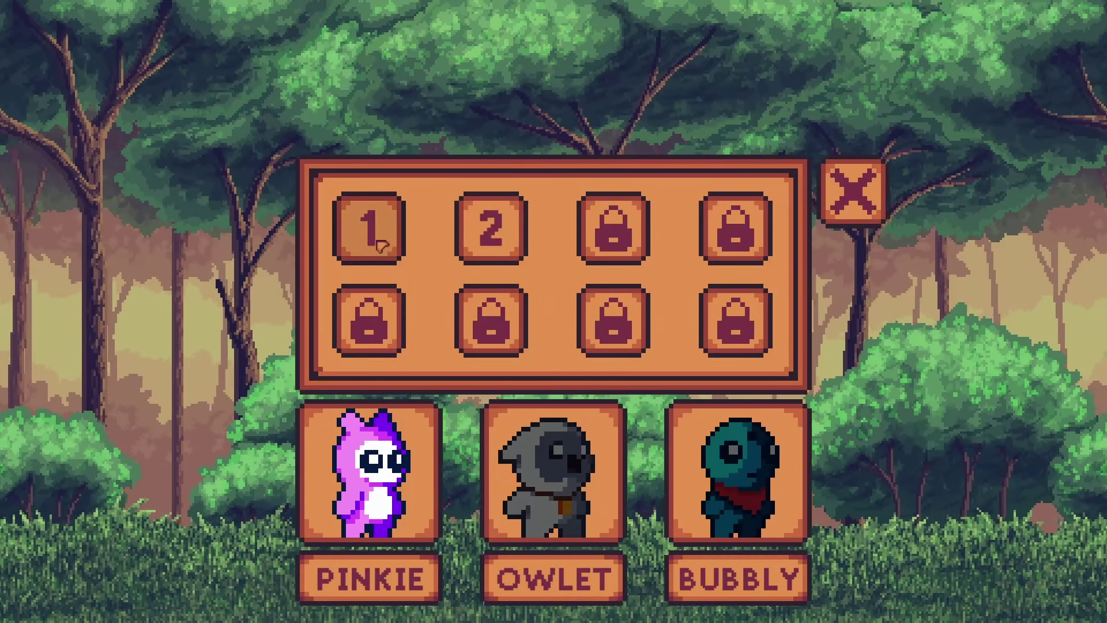
left_click(554, 472)
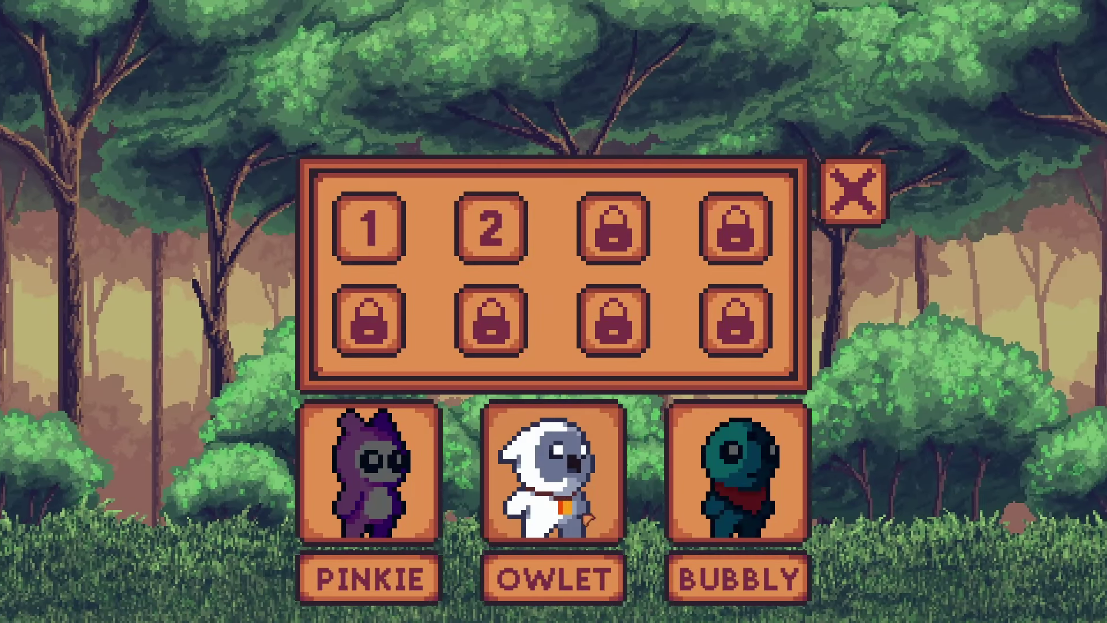
left_click(386, 238)
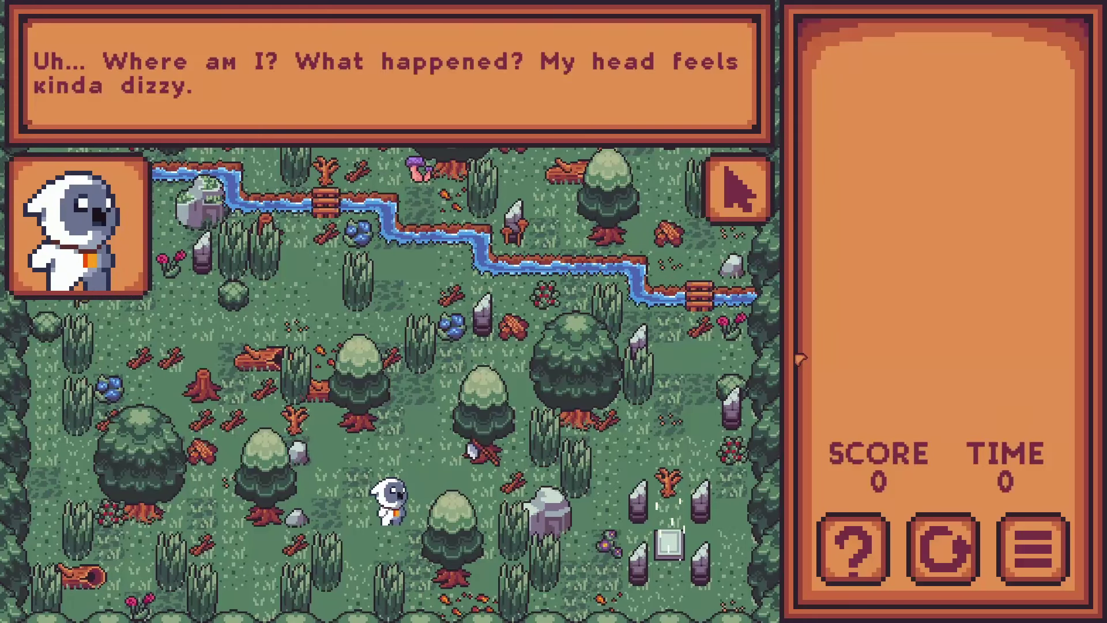
left_click(800, 359)
left_click(801, 358)
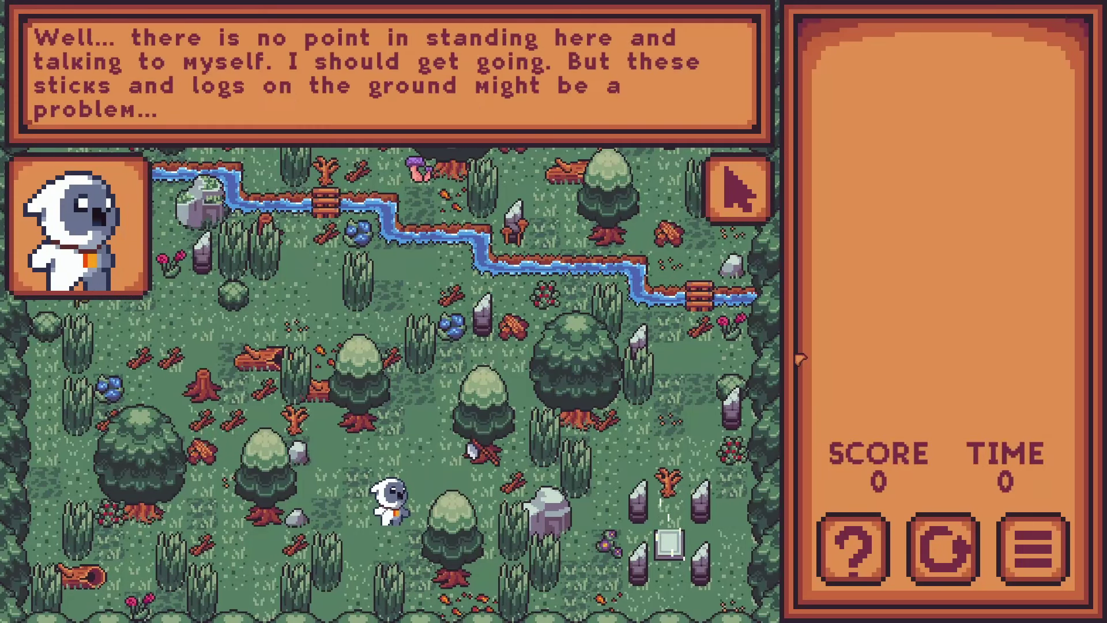
left_click(800, 358)
left_click(799, 361)
- Pick up the axe, chop a path north across the stream, and head right
key("Up")
key("Right")
key("Left")
key("Up")
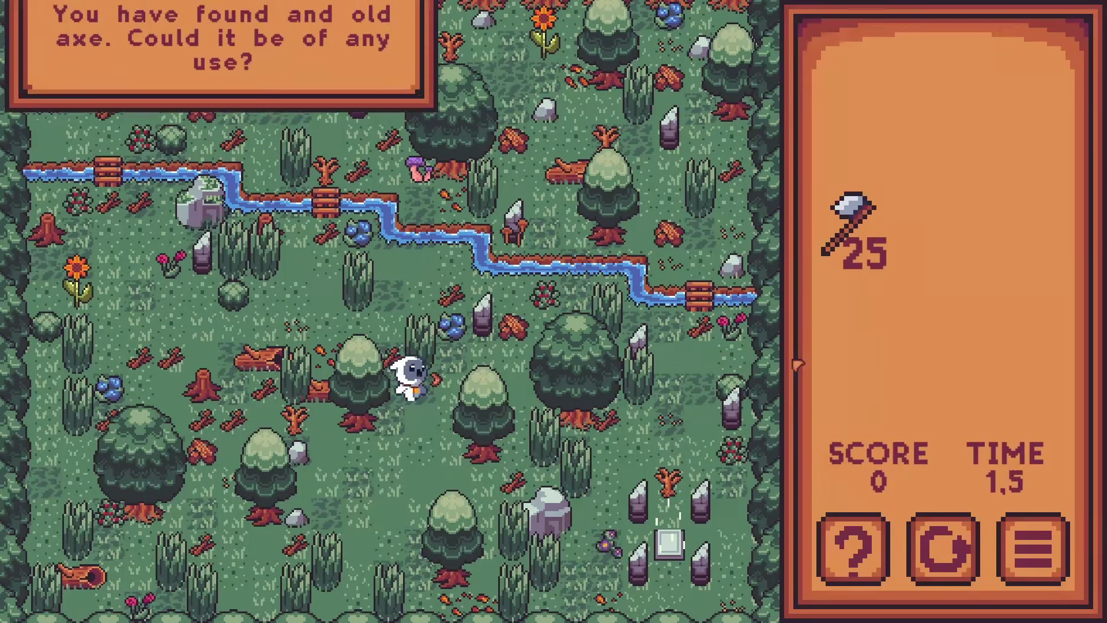
key("Up")
key("Left")
key("Up")
key("Up")
key("Up")
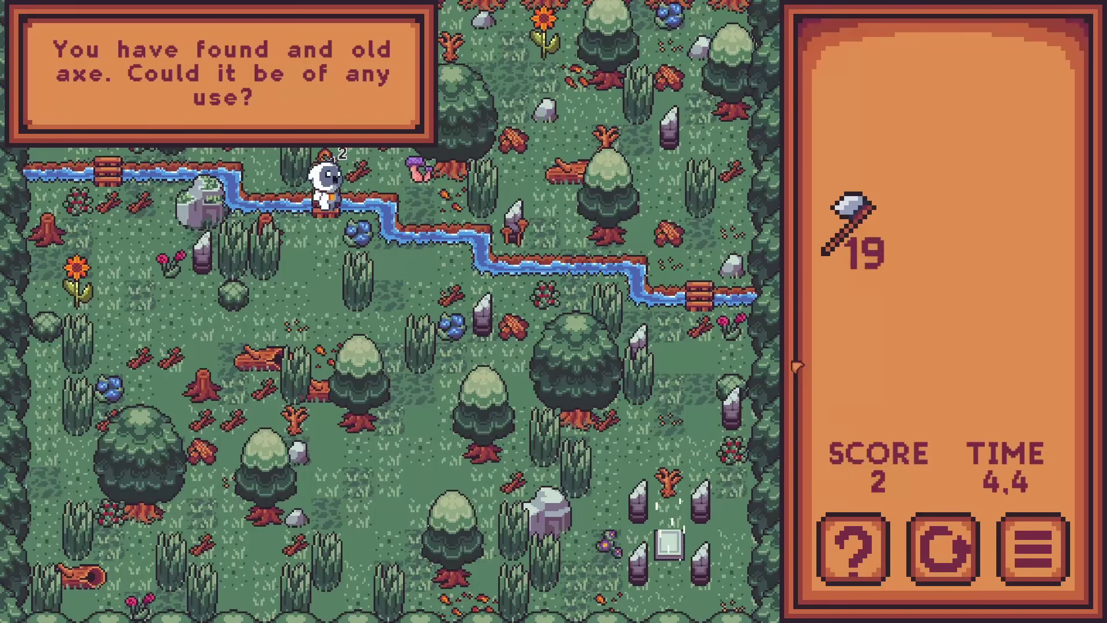
key("Up")
key("Up")
key("Right")
key("Right")
key("Right")
key("Right")
key("Right")
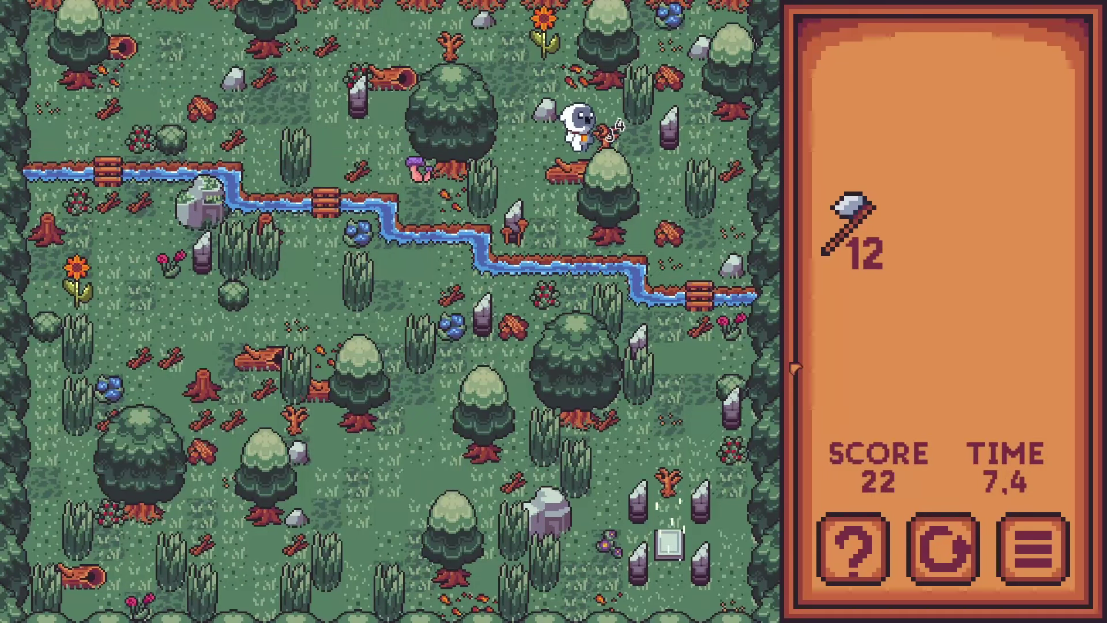
- Walk down across the bridge and around the large tree to the exit, scoring 432
key("Right")
key("Right")
key("Right")
key("Down")
key("Down")
key("Right")
key("Down")
key("Down")
key("Down")
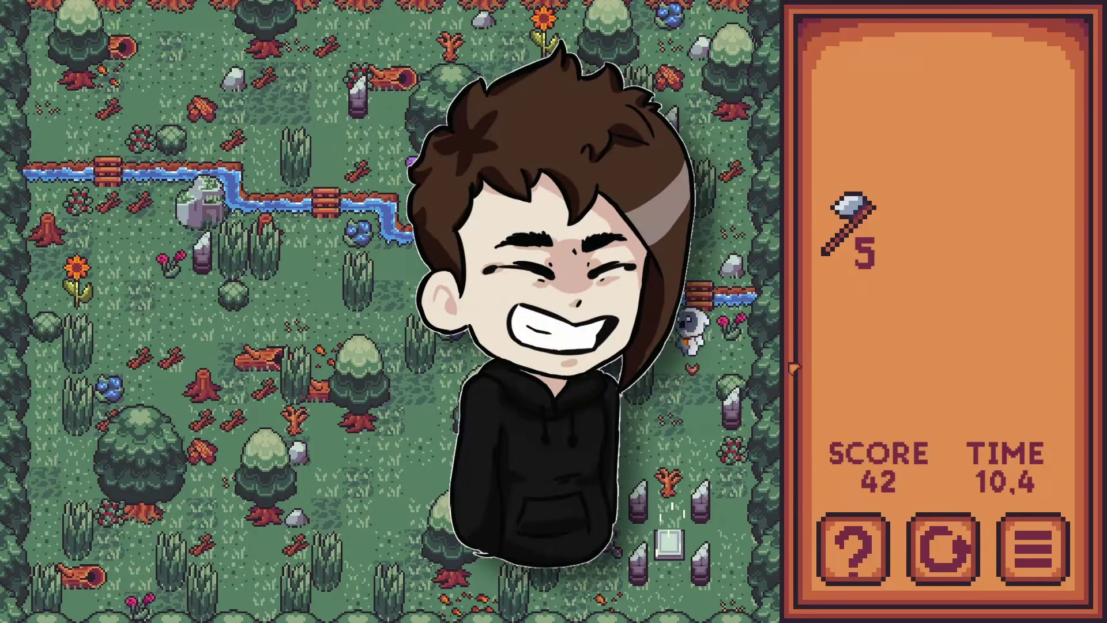
key("Down")
key("Left")
key("Down")
key("Down")
key("Left")
key("Down")
key("Down")
key("Down")
key("Down")
key("Right")
key("Right")
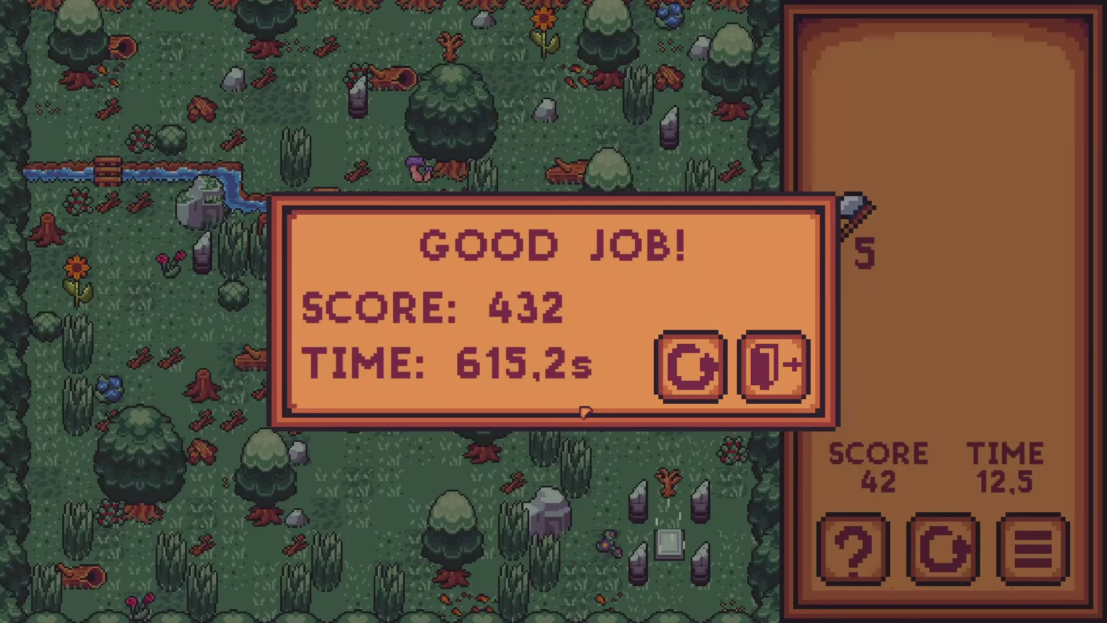
- Load the next level, skip its dialogue, and chop the first two logs for wood
key("Return")
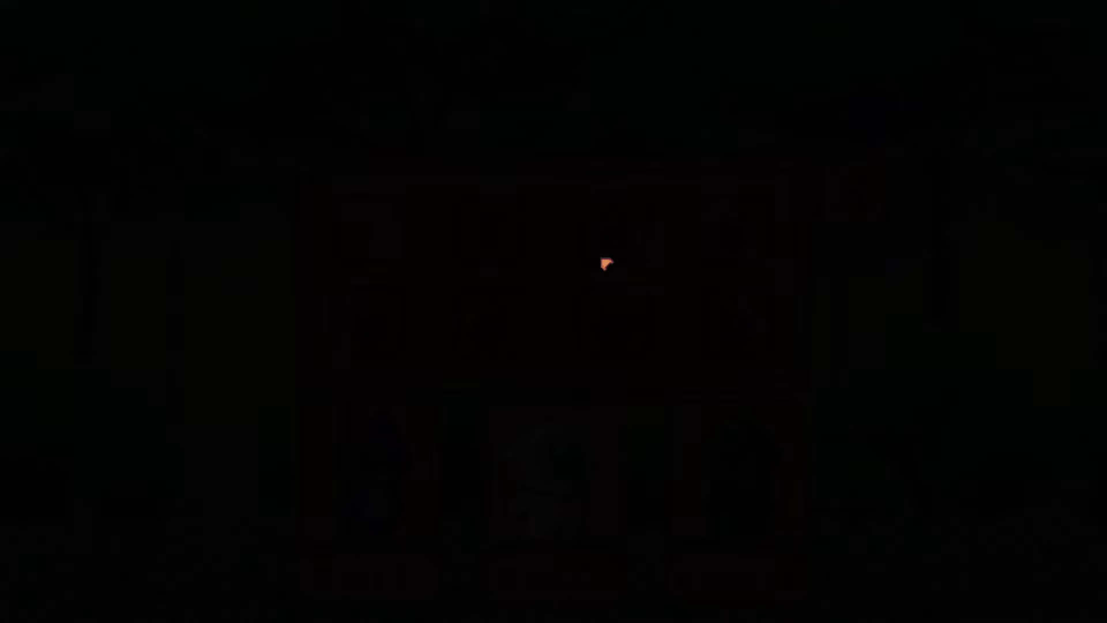
key("Return")
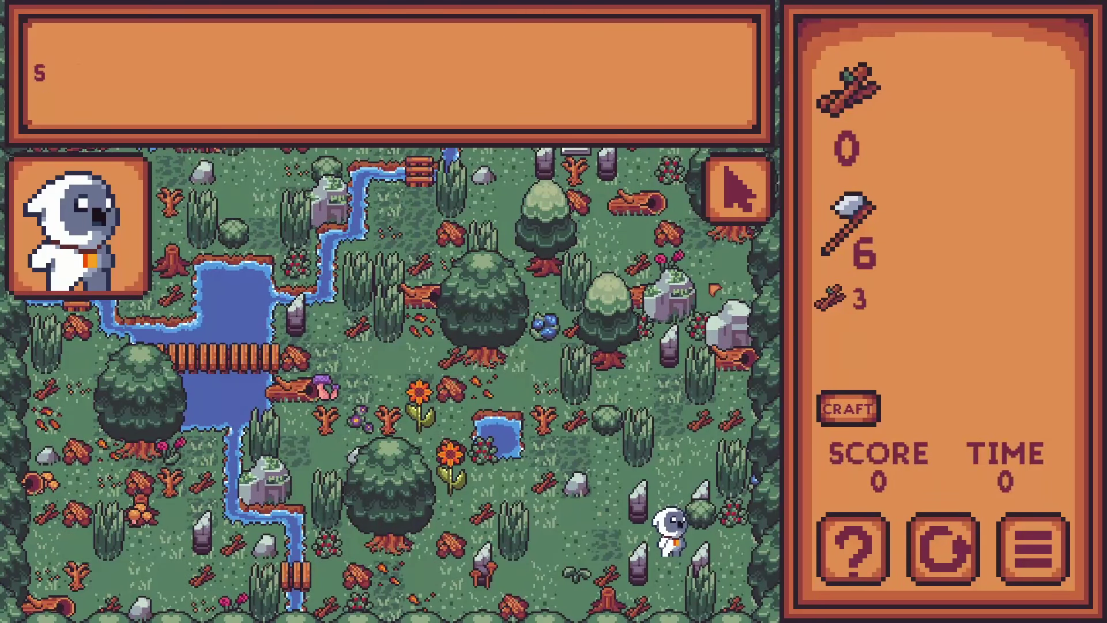
key("Return")
key("Left")
key("Left")
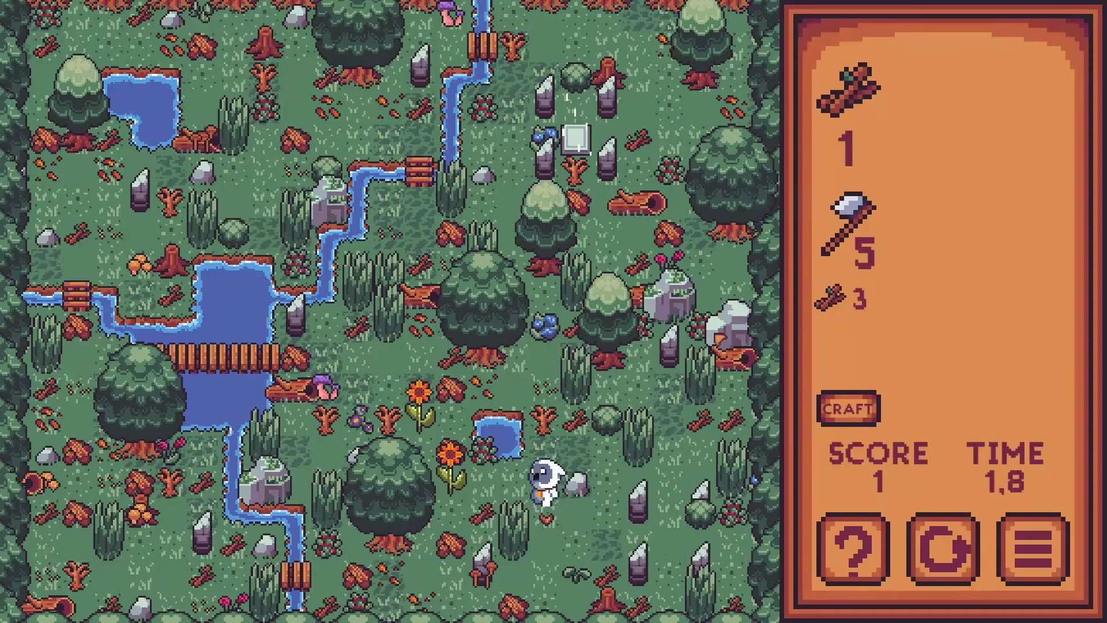
key("Right")
key("Up")
- Chop the logs on the right and craft new axes from the wood
key("Right")
key("Right")
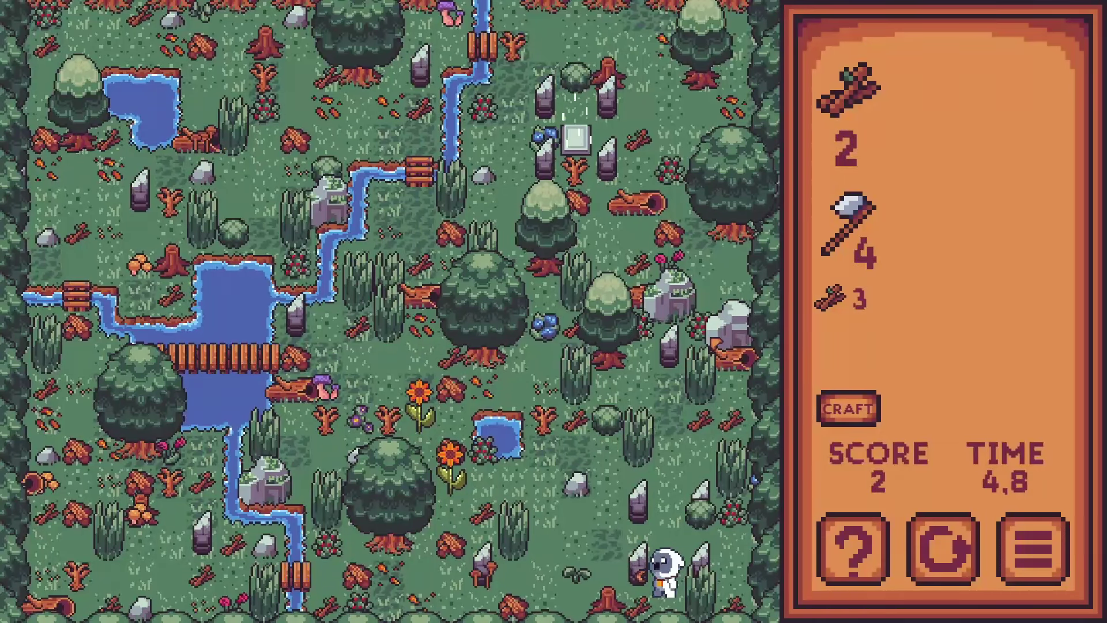
key("Down")
key("Up")
key("Up")
key("Right")
key("Up")
key("Right")
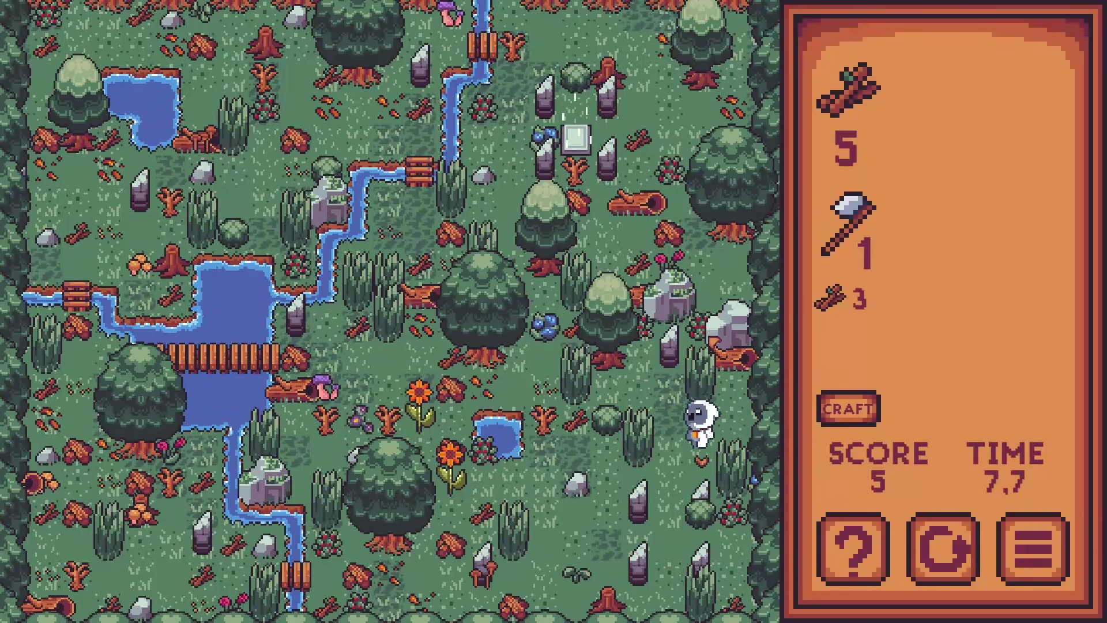
key("Down")
key("Left")
key("Left")
key("Up")
key("c")
key("Up")
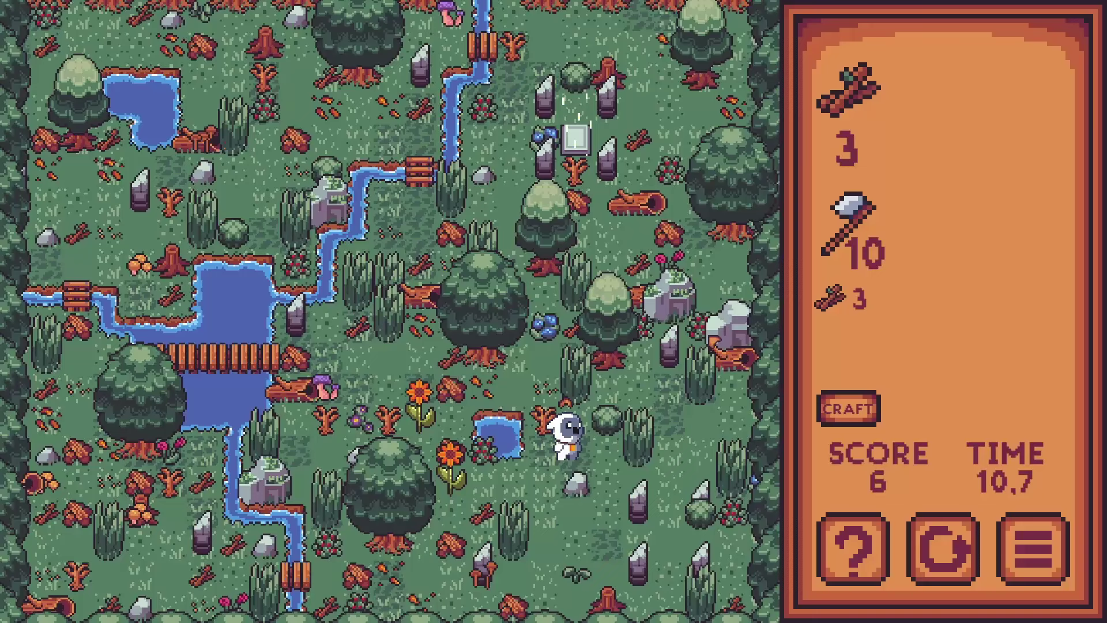
key("Left")
key("Down")
key("Down")
key("Left")
key("Left")
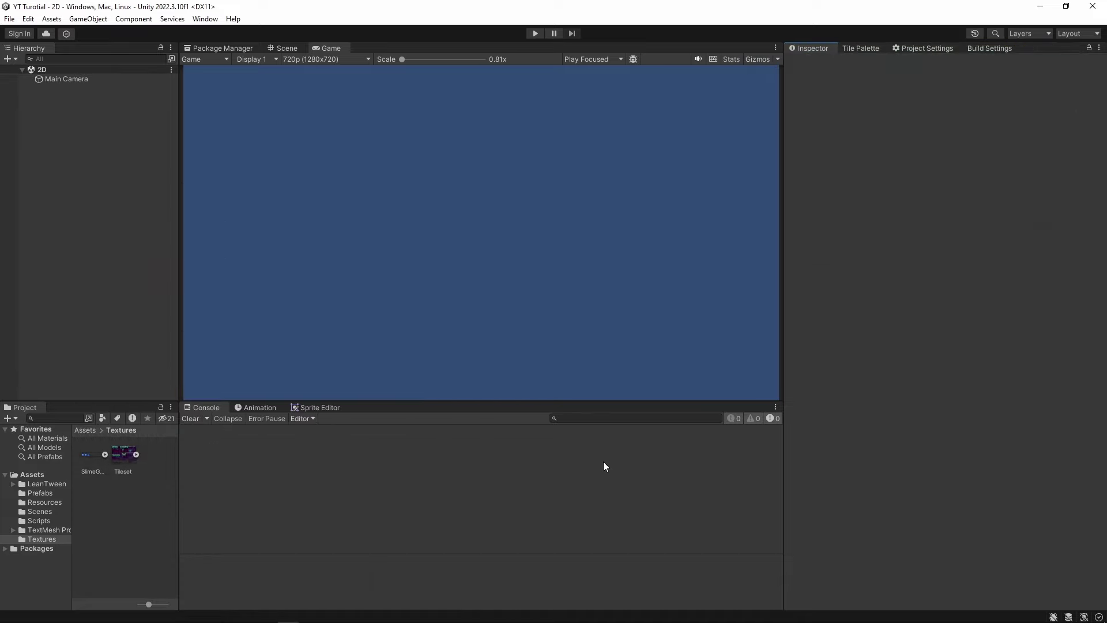
- Run the scene, move and jump the slime across the white platform, then select Player
key("ctrl+p")
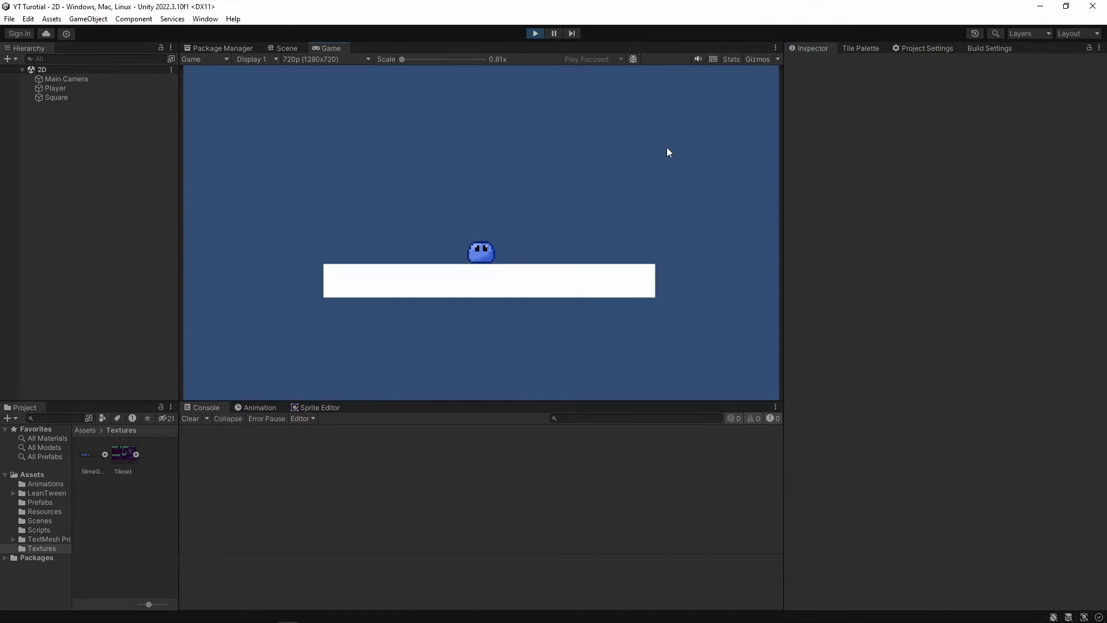
key("Left")
key("space")
key("Right")
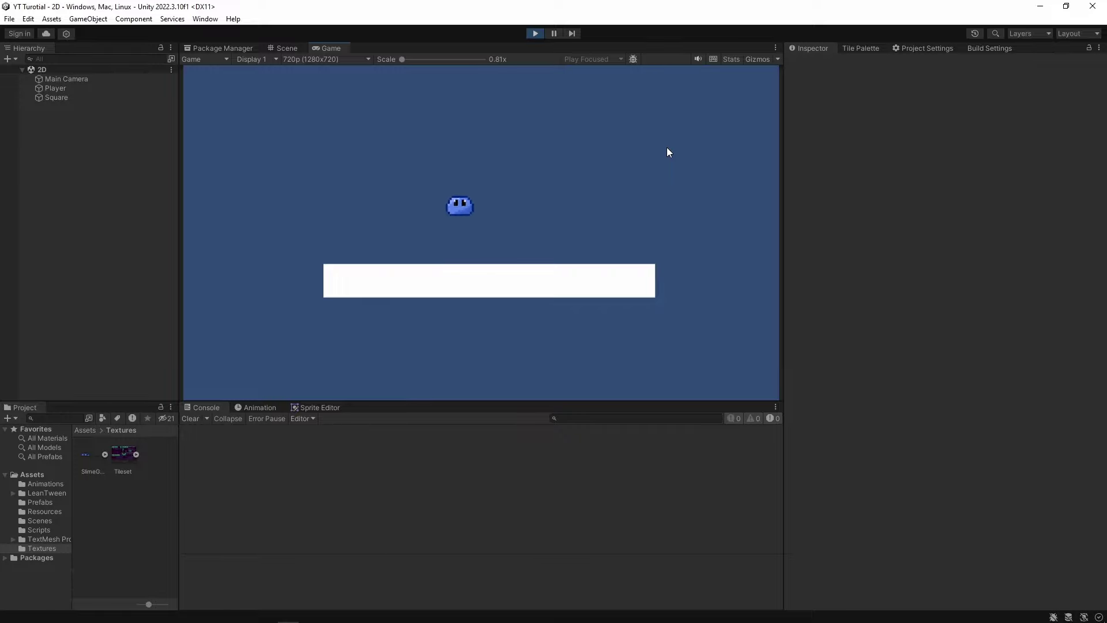
key("Left")
key("space")
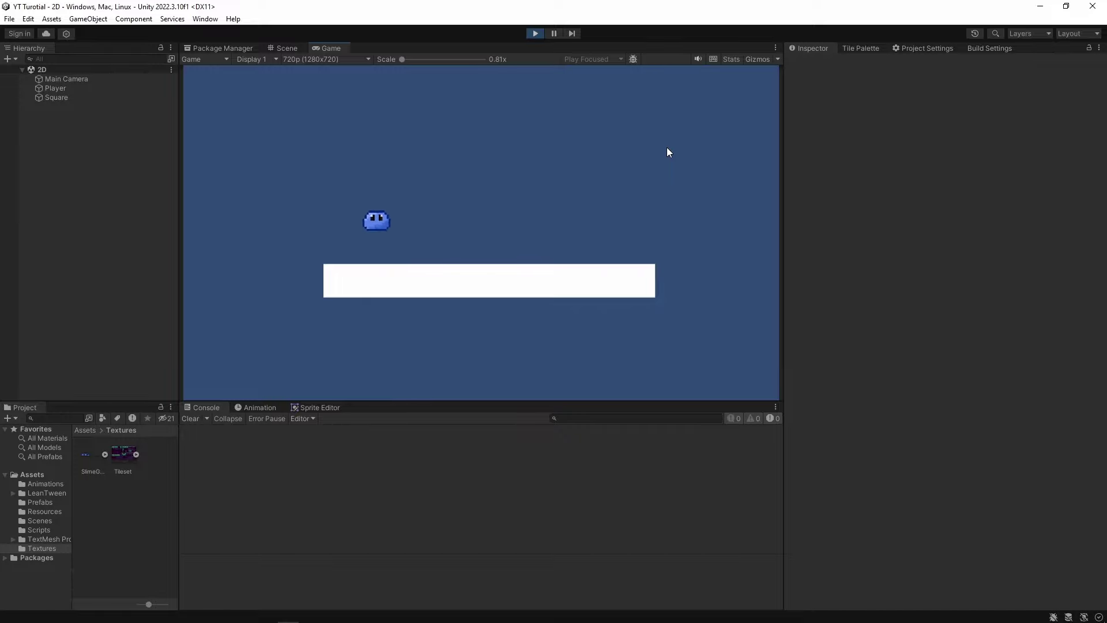
key("Left")
key("space")
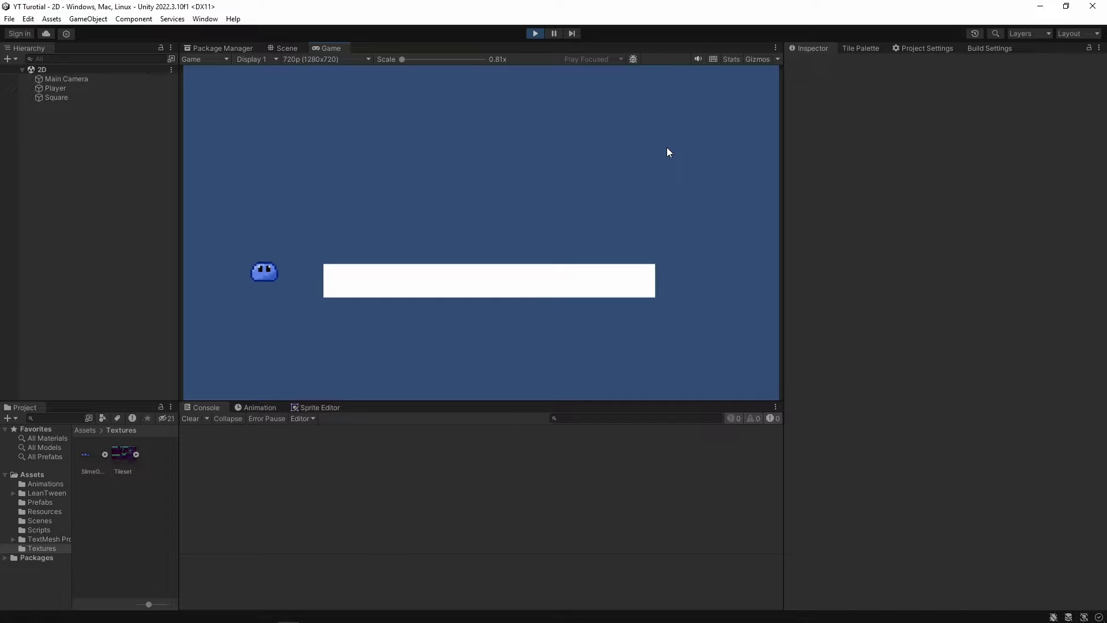
key("space")
key("Right")
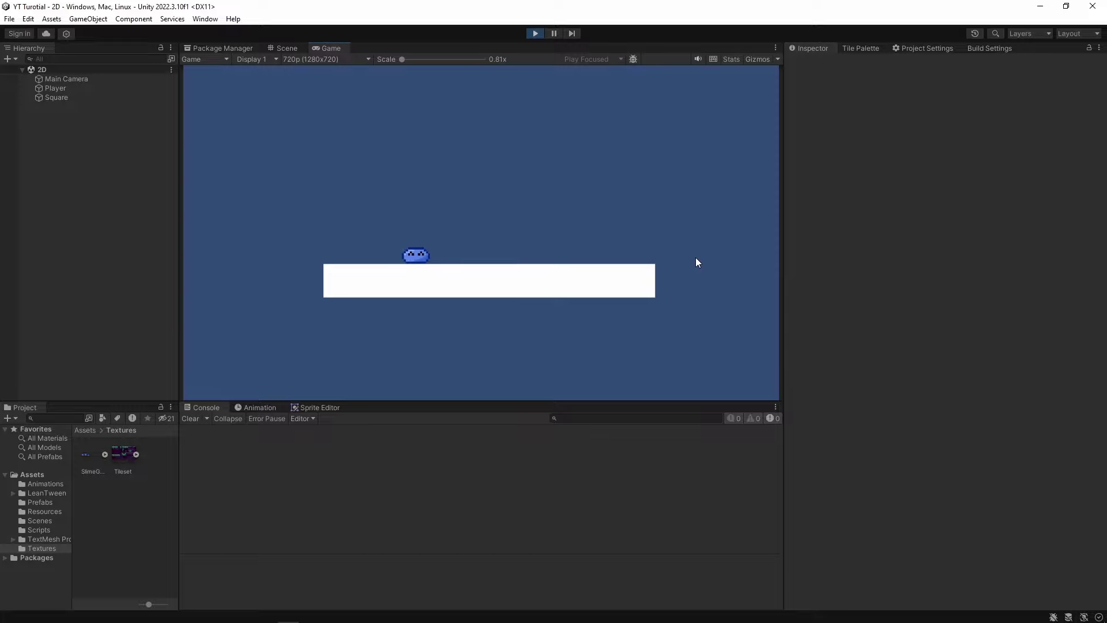
left_click(75, 90)
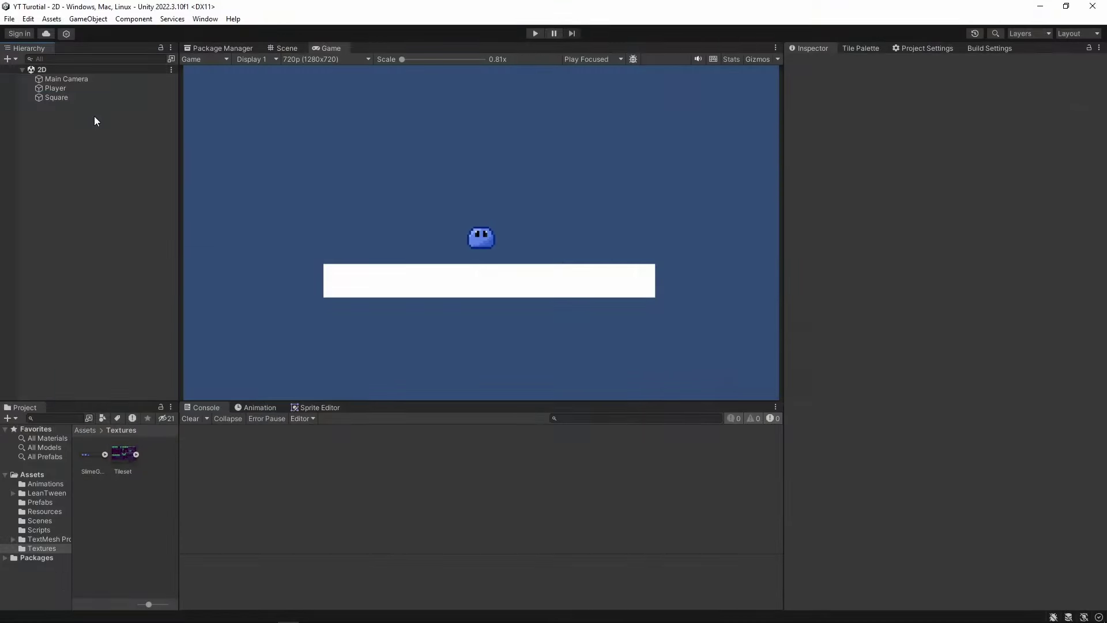
- Delete the Square platform and select the Tileset texture in the Textures folder
left_click(85, 100)
key("Delete")
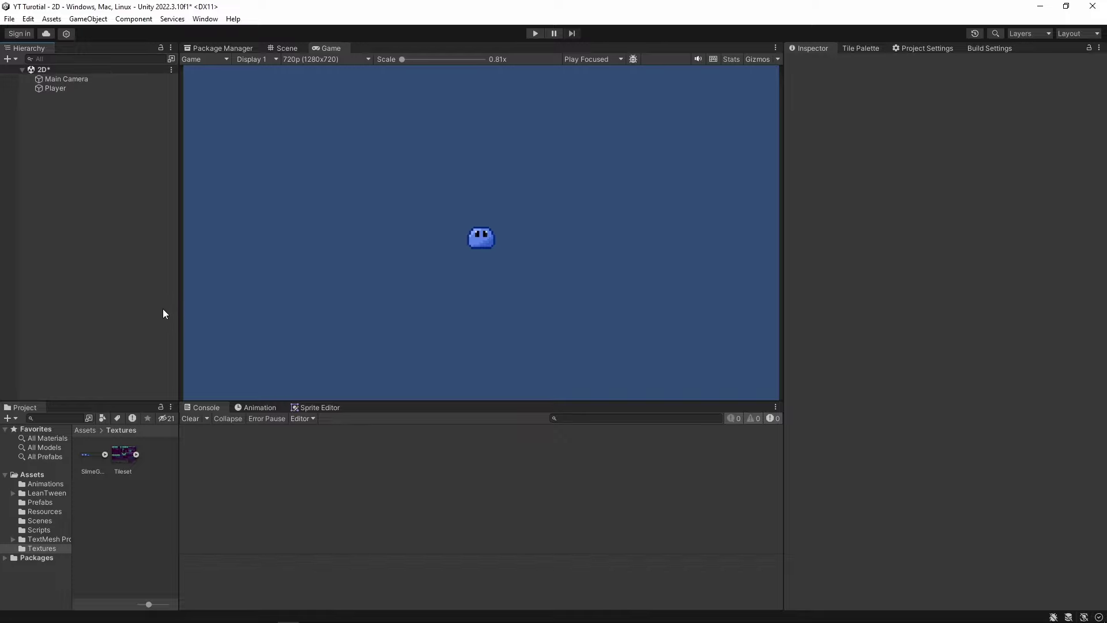
left_click(119, 462)
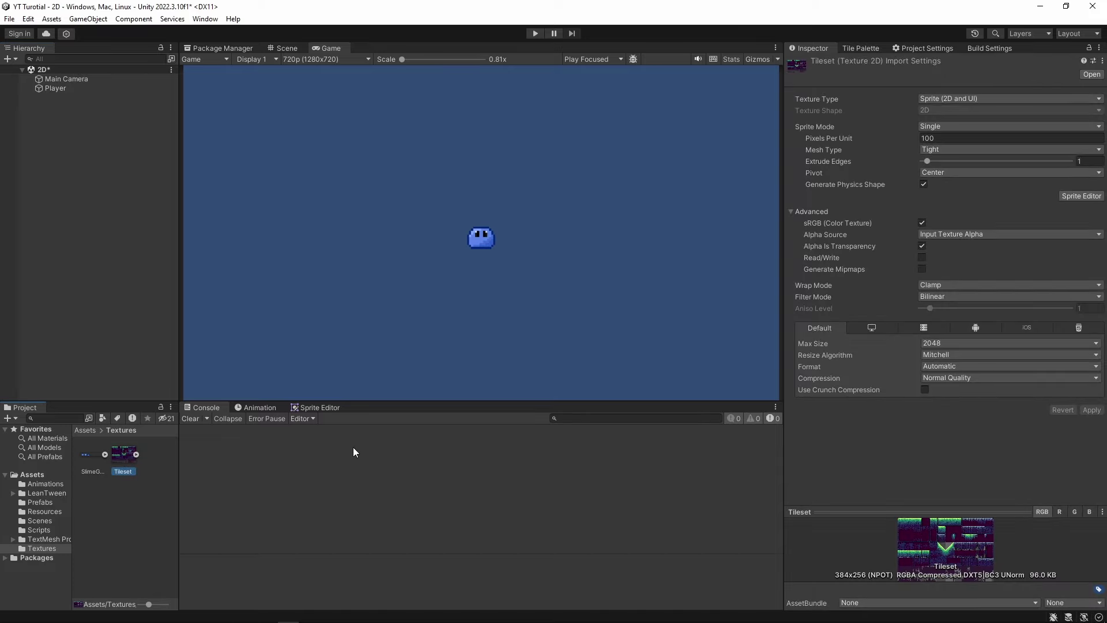
- Open the Tileset in the Sprite Editor and zoom and pan over its grass and stone tiles
left_click(316, 409)
scroll(490, 513, "down", 3)
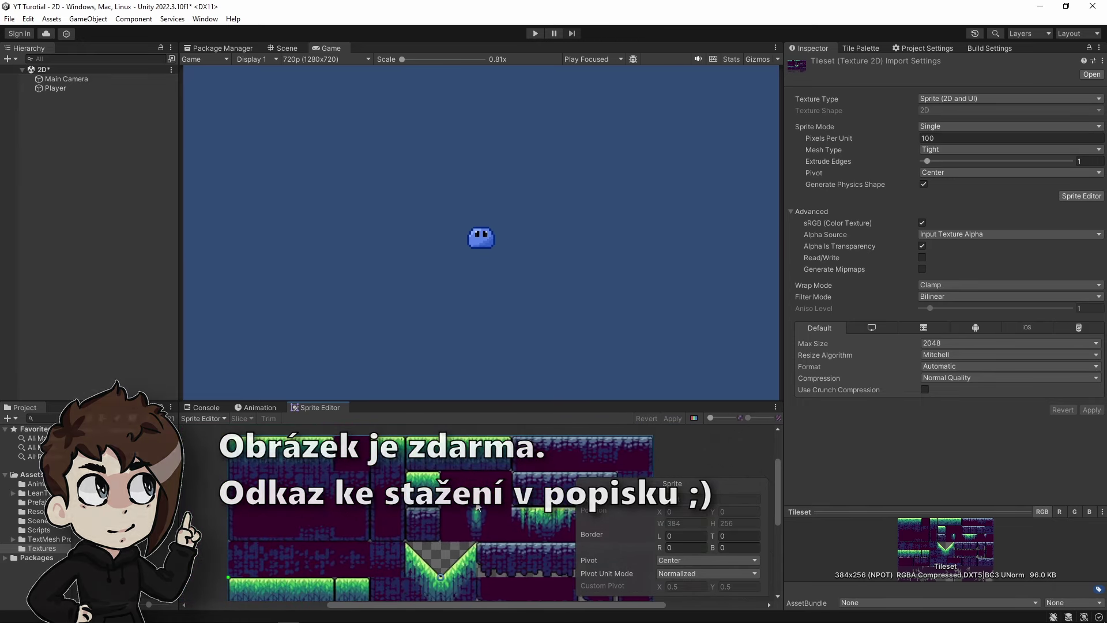
scroll(403, 510, "up", 2)
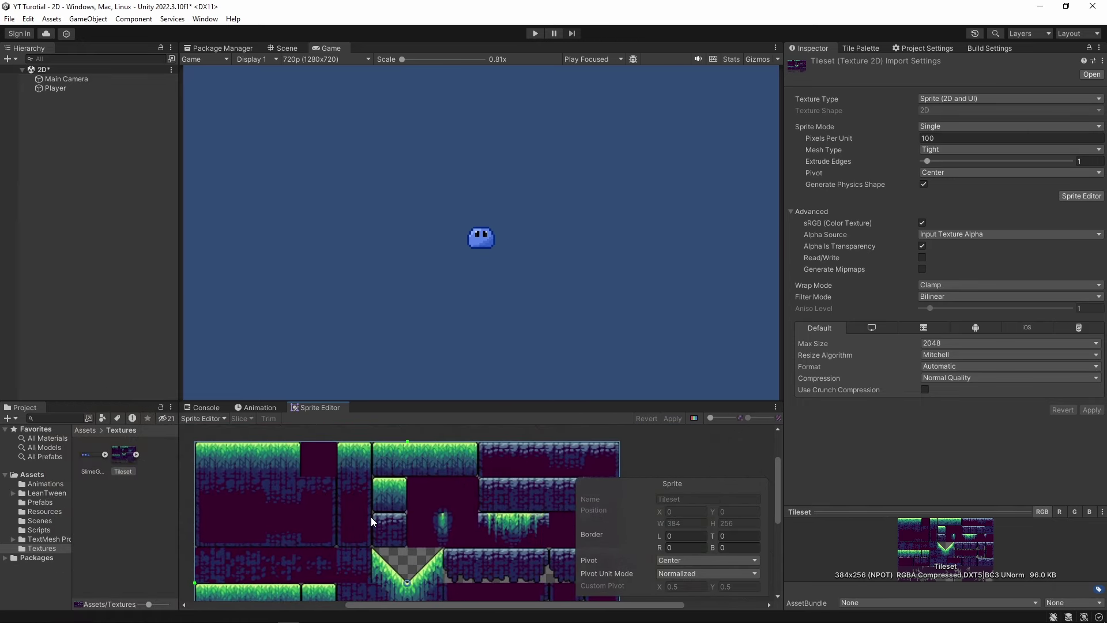
mouse_move(373, 519)
middle_mouse_down()
mouse_move(404, 492)
mouse_move(376, 488)
middle_mouse_up()
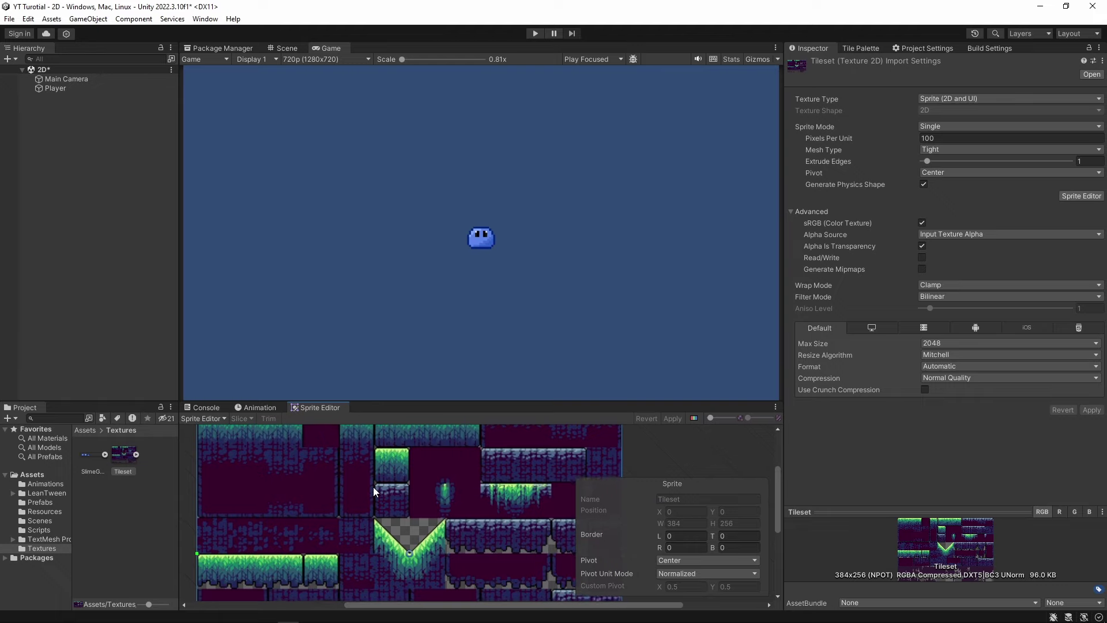
scroll(385, 492, "down", 2)
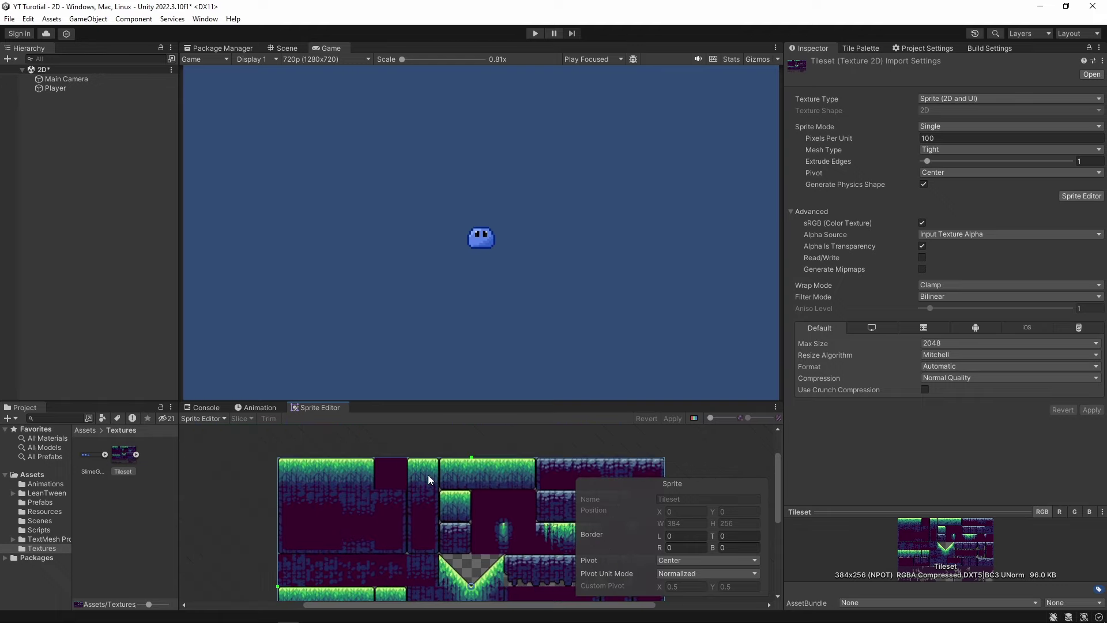
mouse_move(433, 499)
middle_mouse_down()
mouse_move(320, 470)
mouse_move(395, 514)
middle_mouse_up()
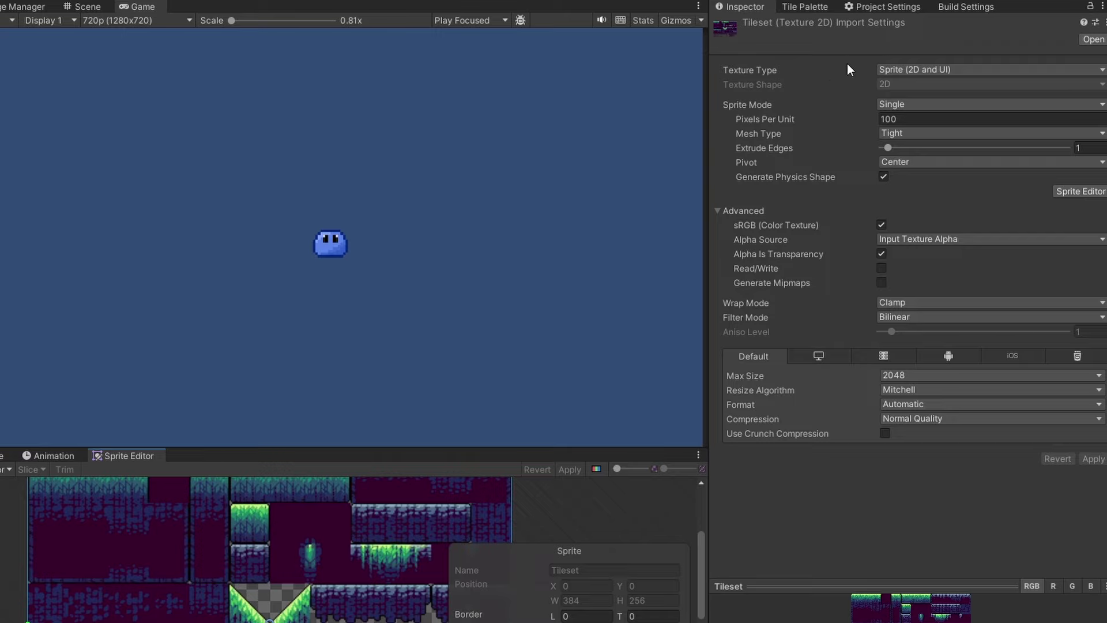
- Keep Texture Type as Sprite (2D and UI), set Sprite Mode to Multiple and Pixels Per Unit to 32
left_click(931, 68)
left_click(880, 39)
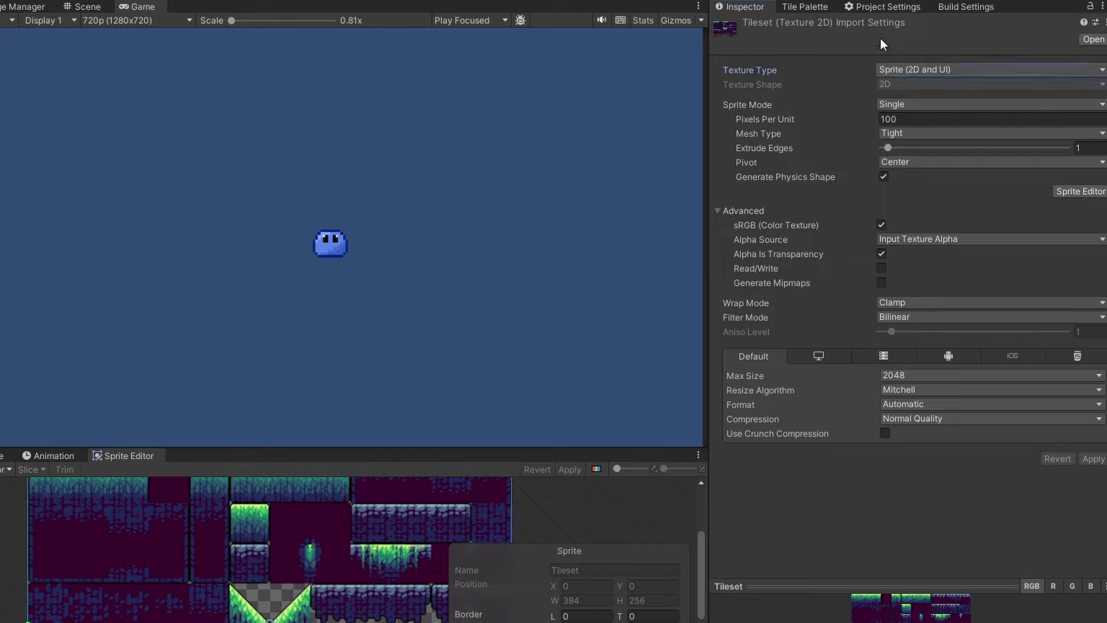
left_click(900, 106)
left_click(933, 134)
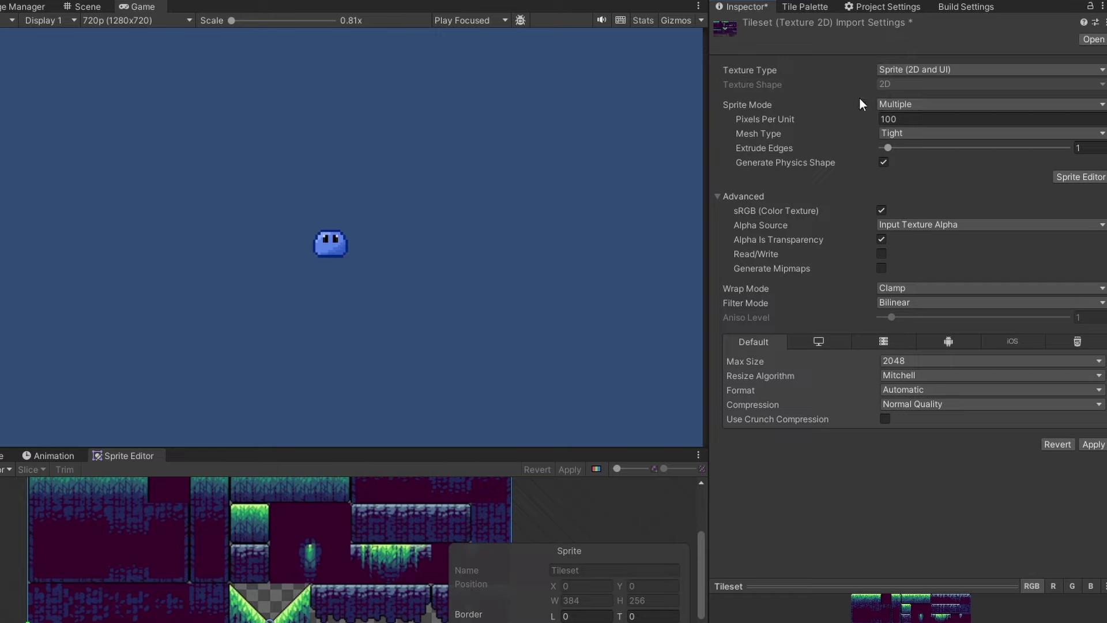
left_click(931, 121)
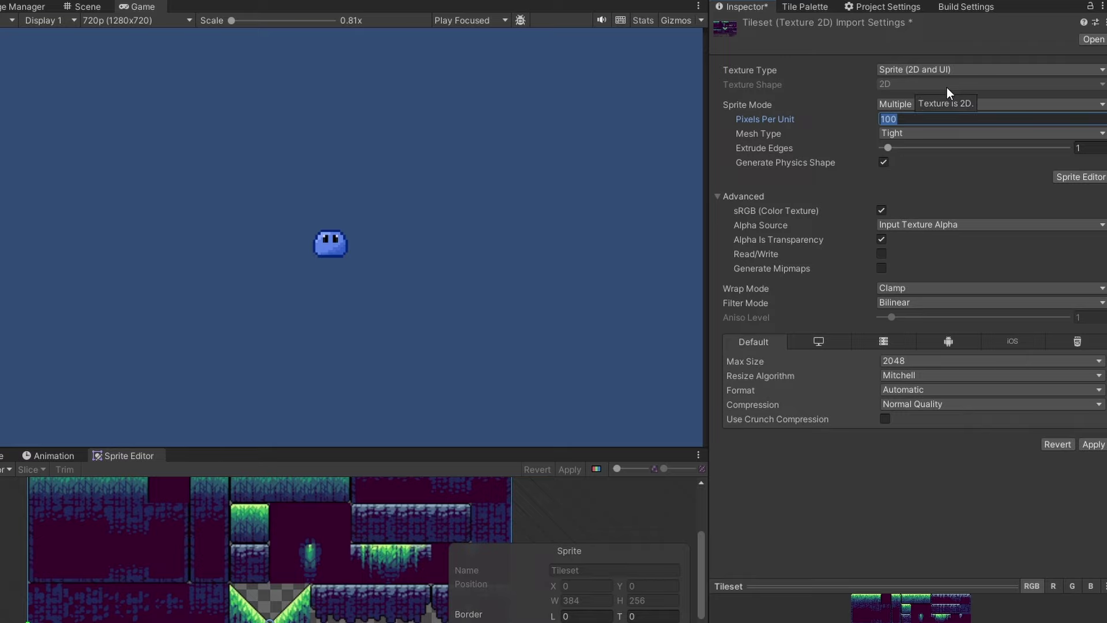
type("32")
key("Return")
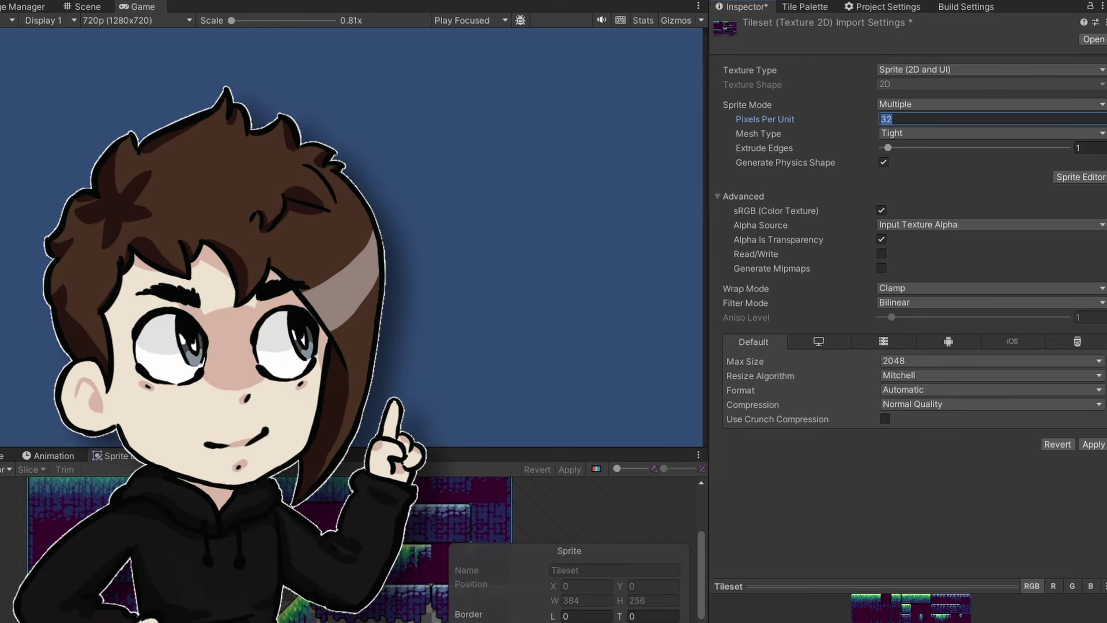
left_click(805, 132)
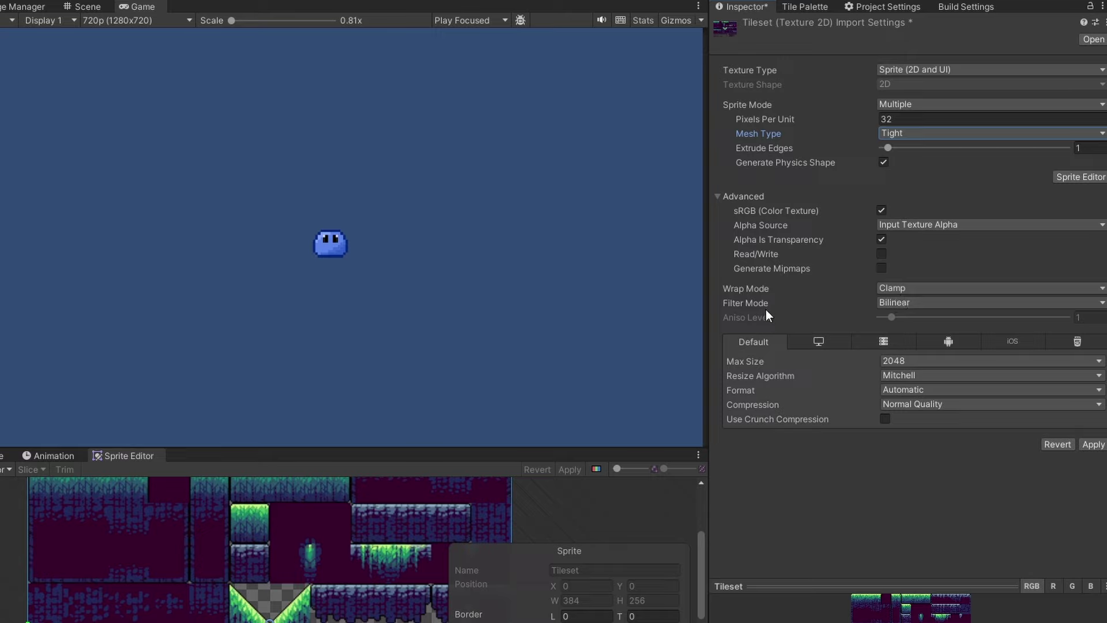
- Set the Tileset's Filter Mode to Point (no filter)
left_click(909, 306)
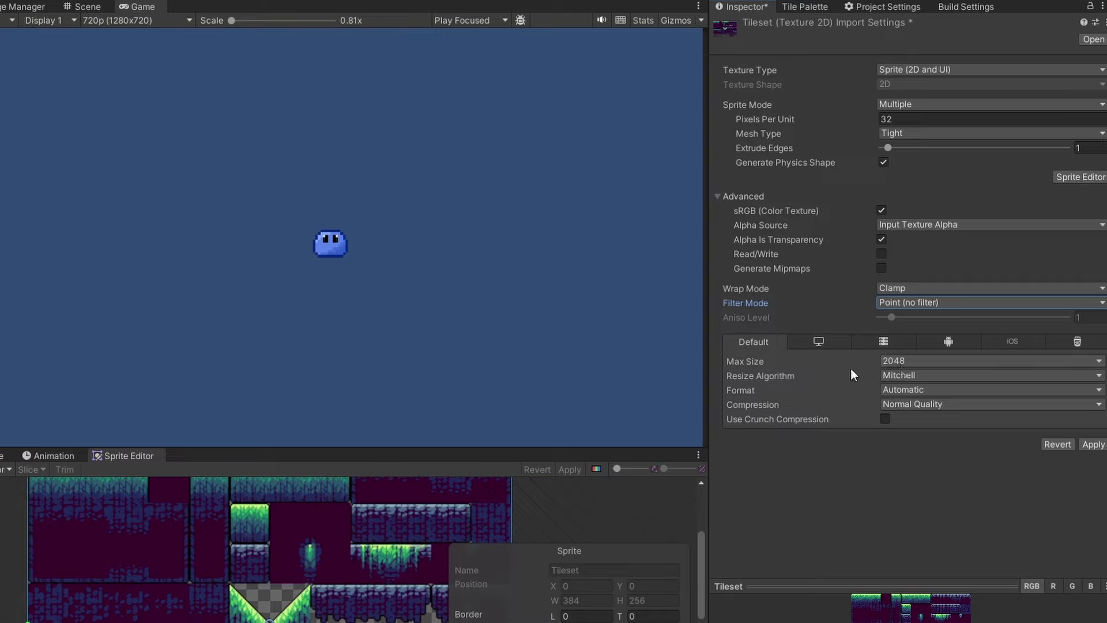
left_click(902, 362)
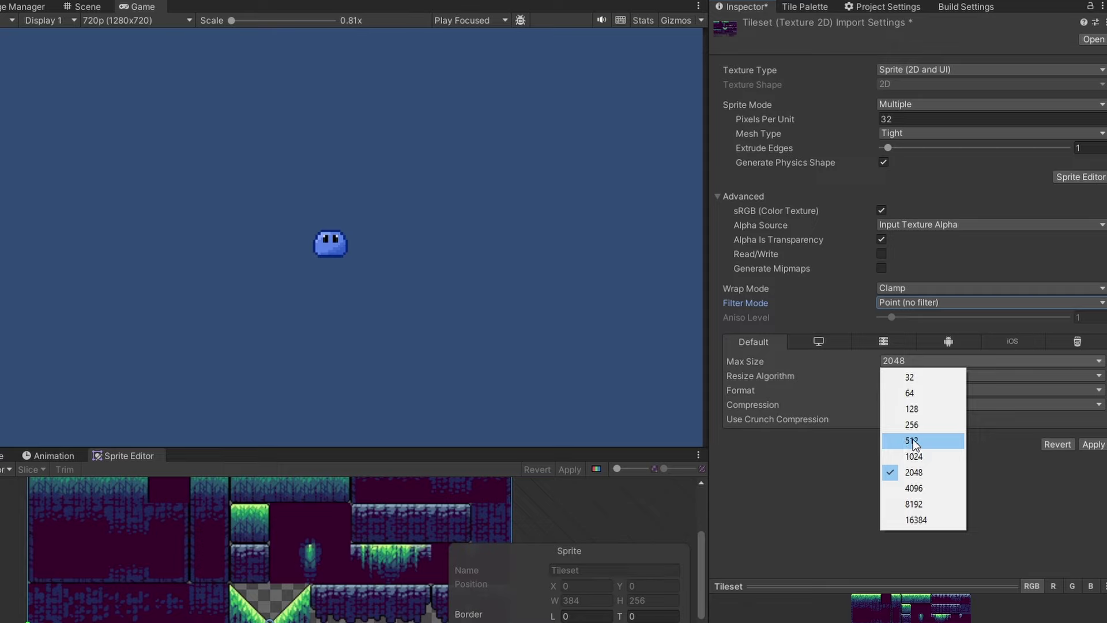
- Set Max Size 512, Resize Algorithm Bilinear, Format RGBA 32 bit, and apply the import settings
left_click(912, 440)
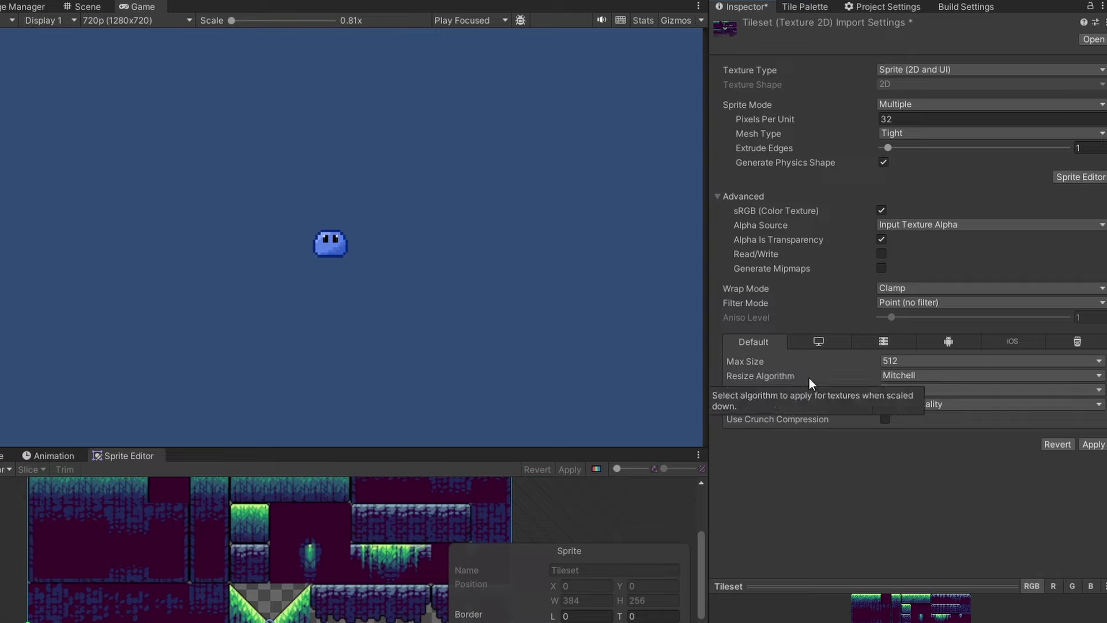
left_click(909, 378)
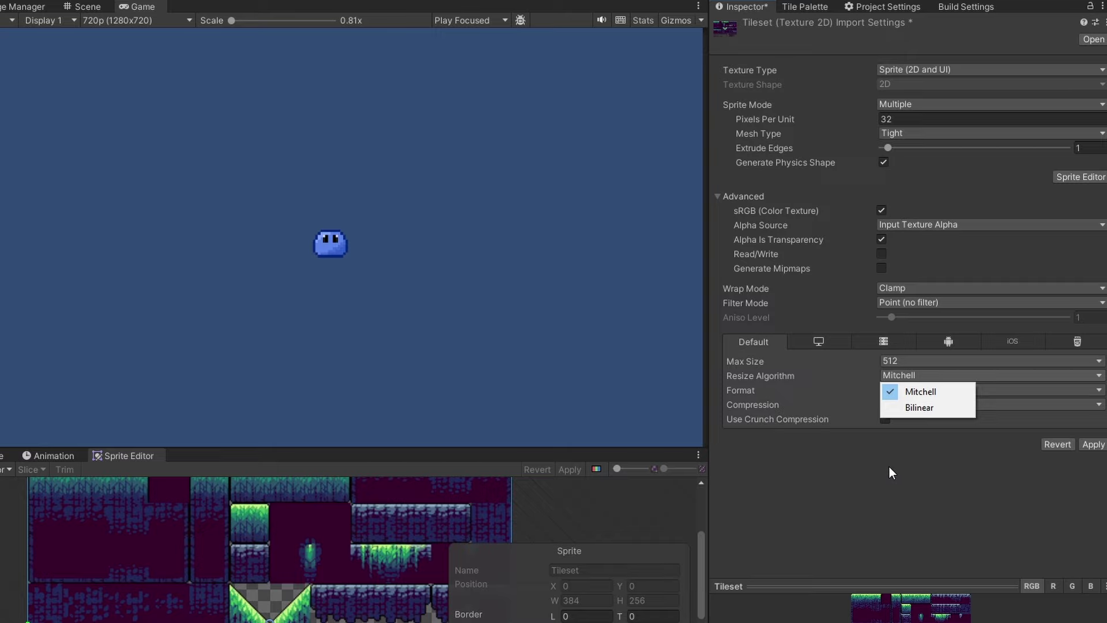
left_click(919, 407)
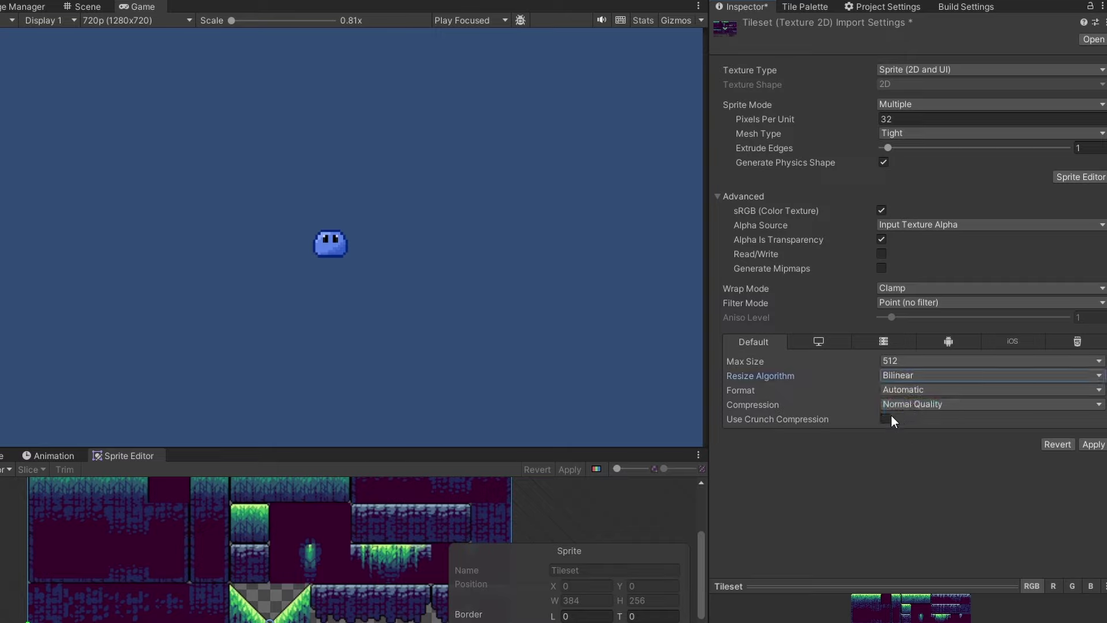
left_click(915, 392)
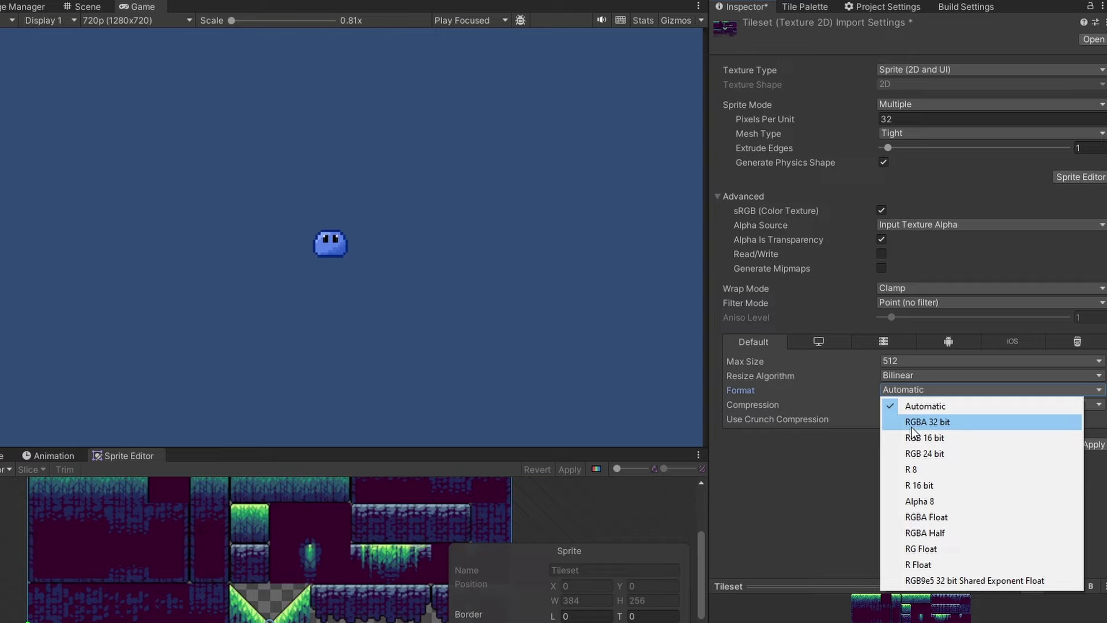
left_click(911, 427)
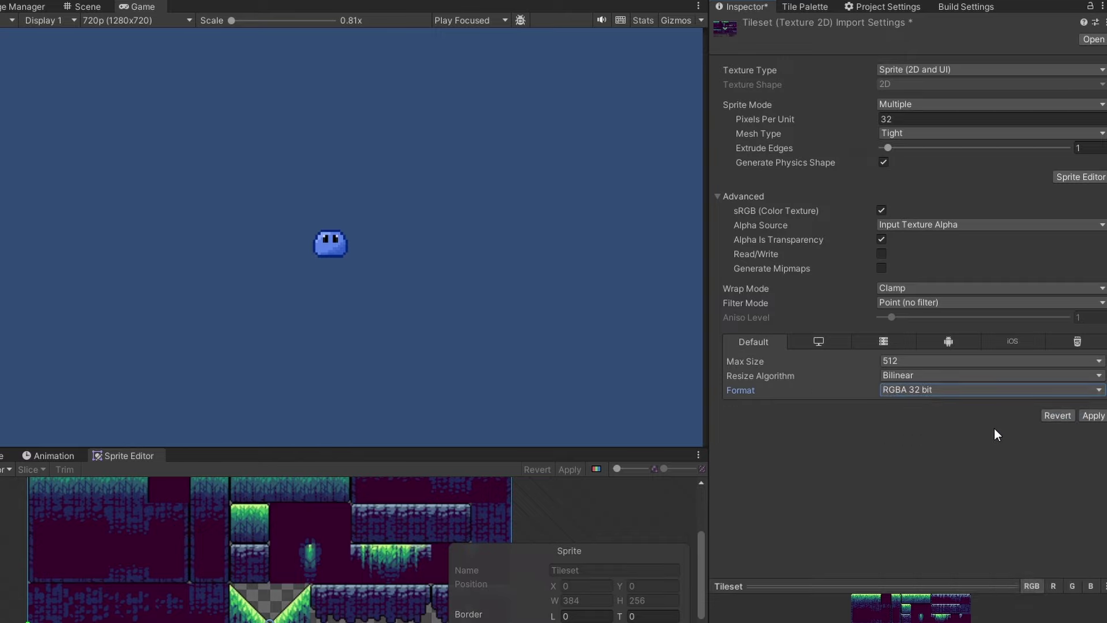
left_click(1088, 418)
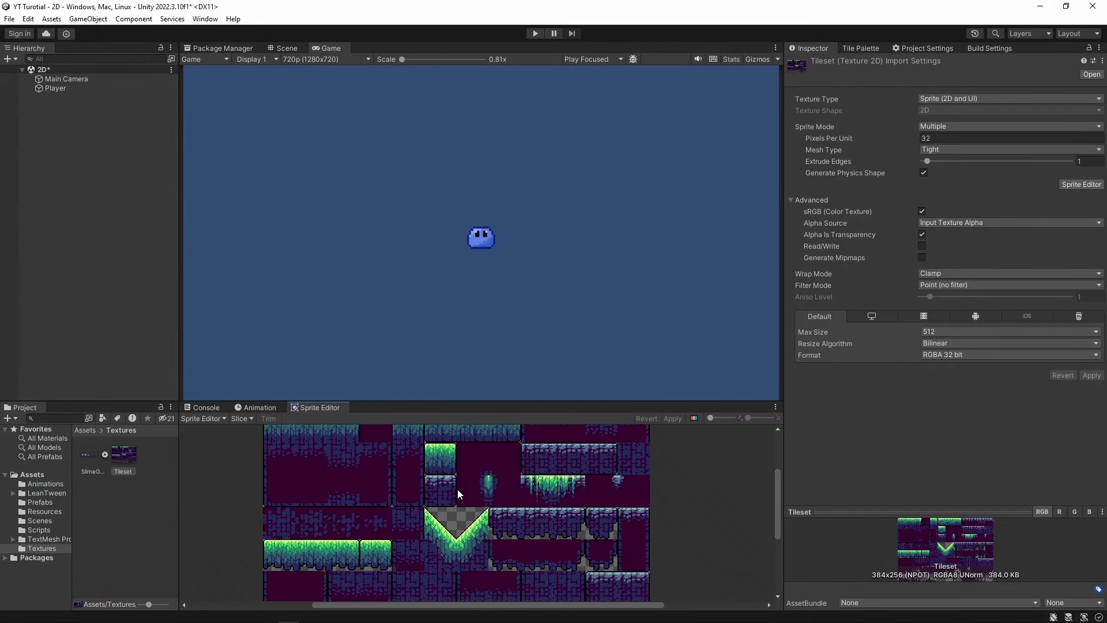
- Make the Sprite Editor panel taller and reposition the tileset in view
middle_click_drag(458, 489, 511, 505)
scroll(493, 504, "up", 2)
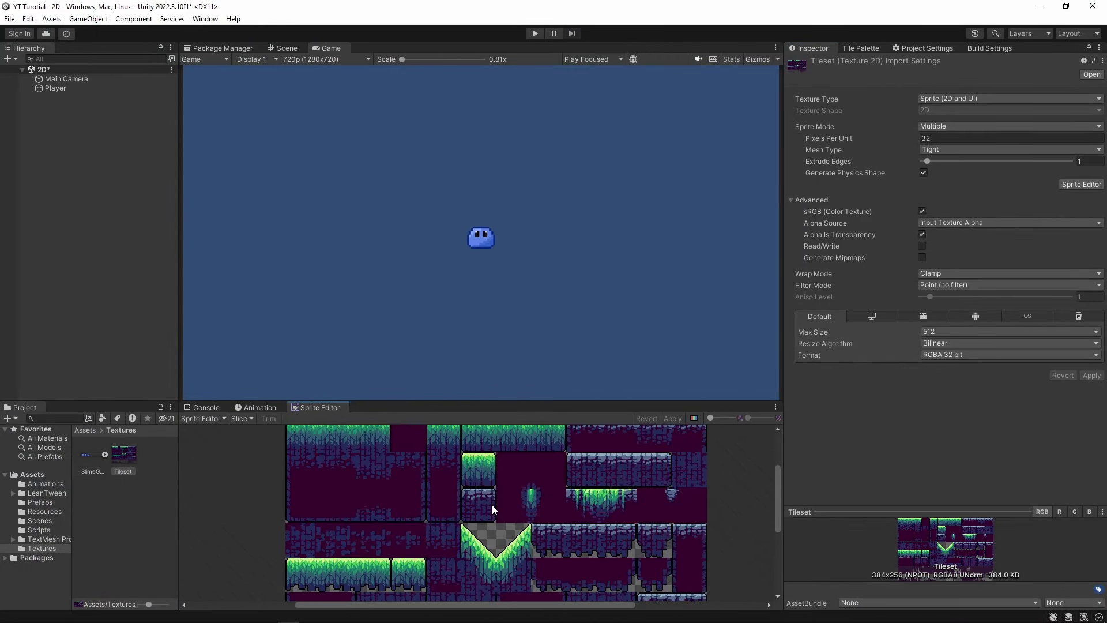
scroll(496, 506, "up", 2)
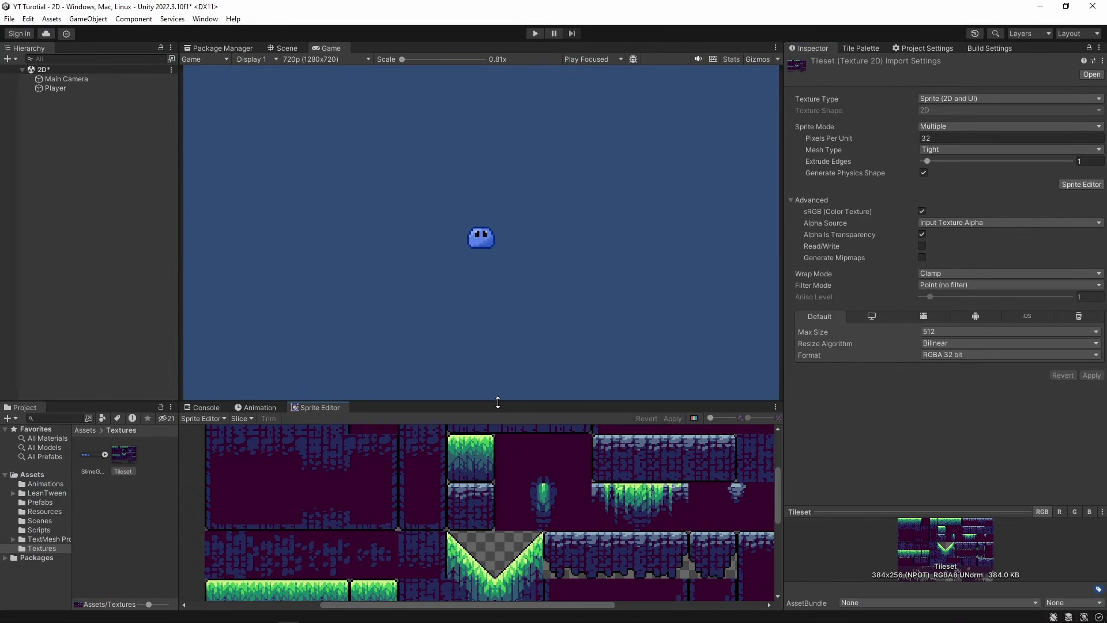
left_click_drag(496, 399, 478, 282)
middle_click_drag(523, 413, 555, 459)
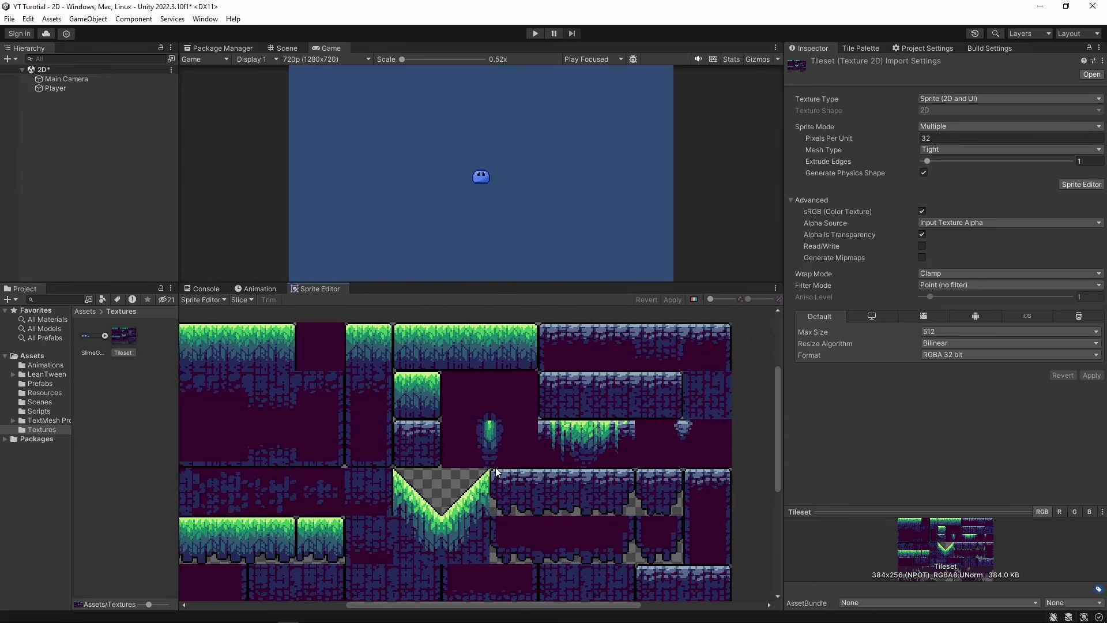
scroll(536, 465, "down", 2)
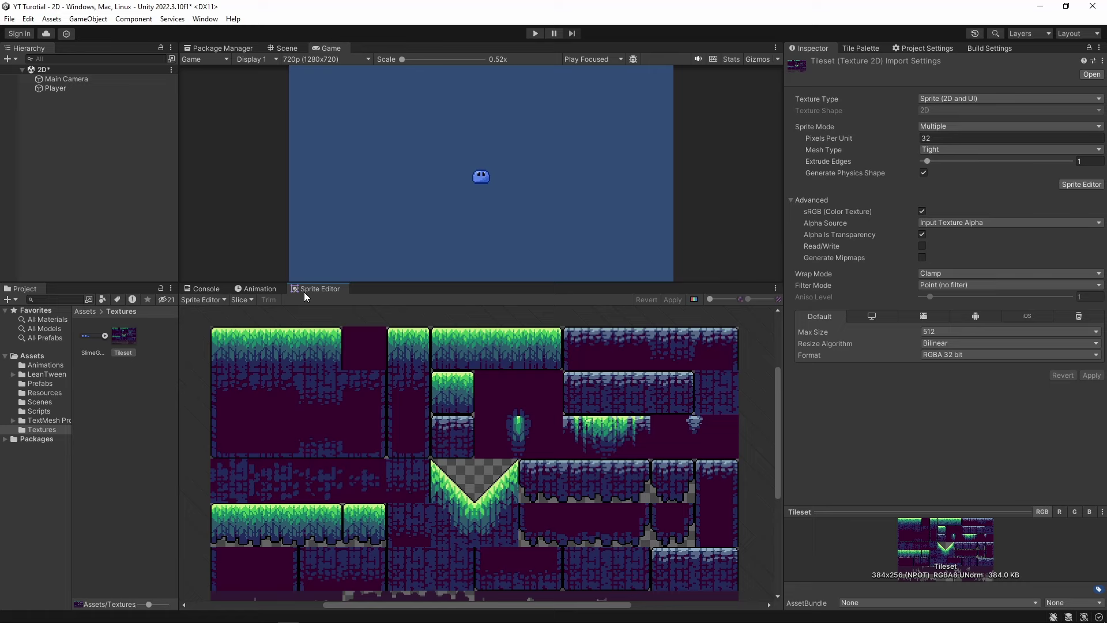
- Reopen the Sprite Editor via Window > 2D and delete an accidentally drawn sprite rectangle
left_click(205, 19)
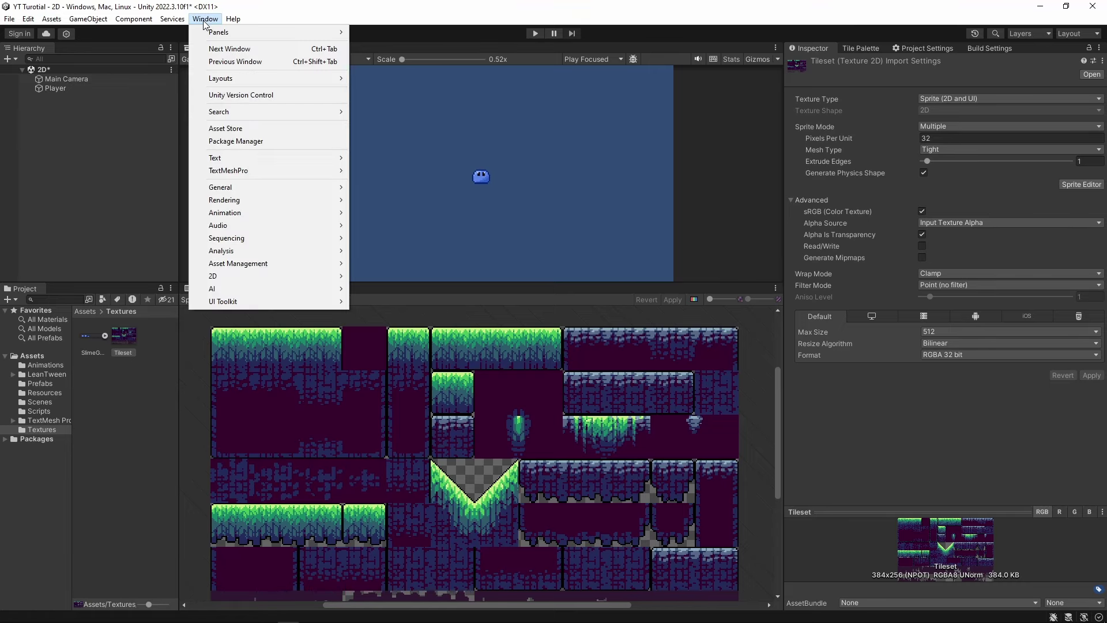
mouse_move(229, 275)
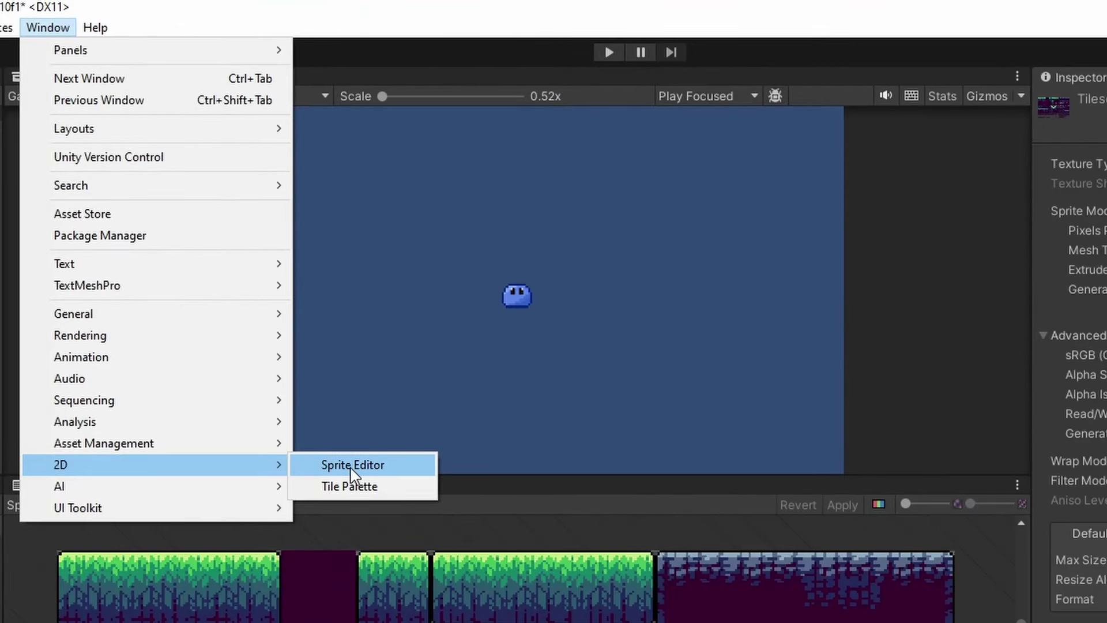
left_click(354, 468)
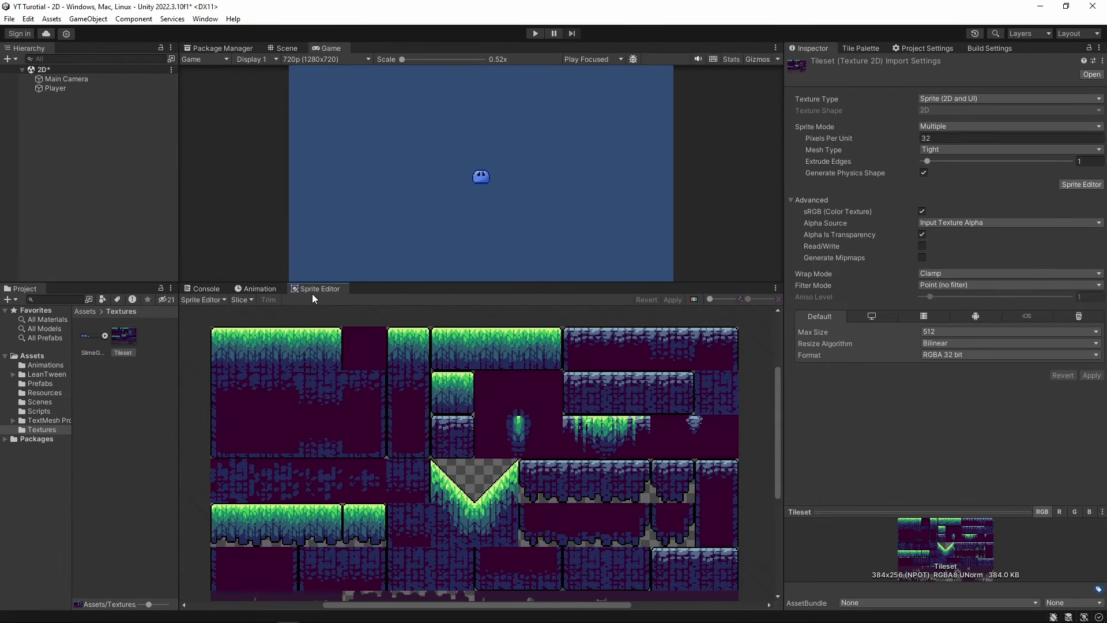
mouse_move(468, 420)
middle_mouse_down()
mouse_move(477, 404)
mouse_move(453, 417)
middle_mouse_up()
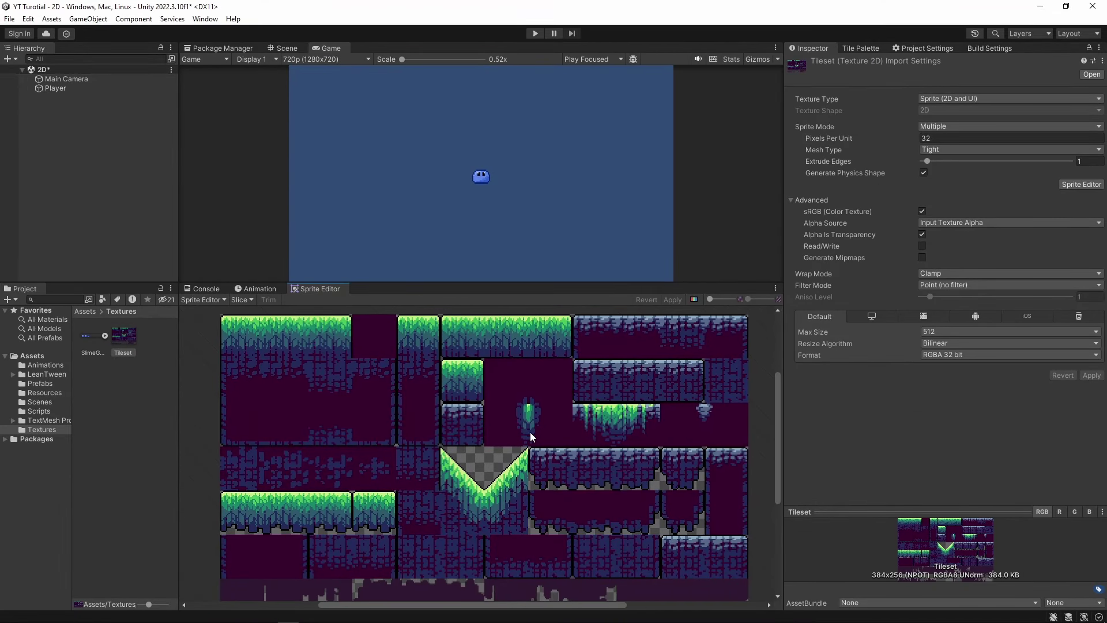
middle_click_drag(398, 361, 393, 386)
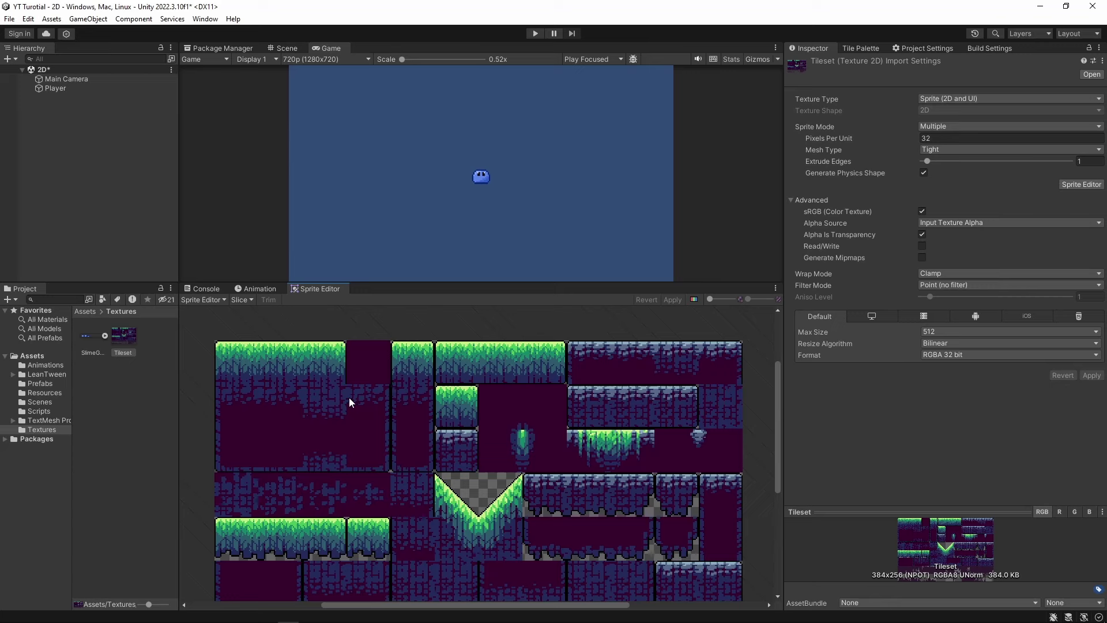
mouse_move(347, 385)
left_mouse_down()
mouse_move(288, 364)
mouse_move(281, 340)
left_mouse_up()
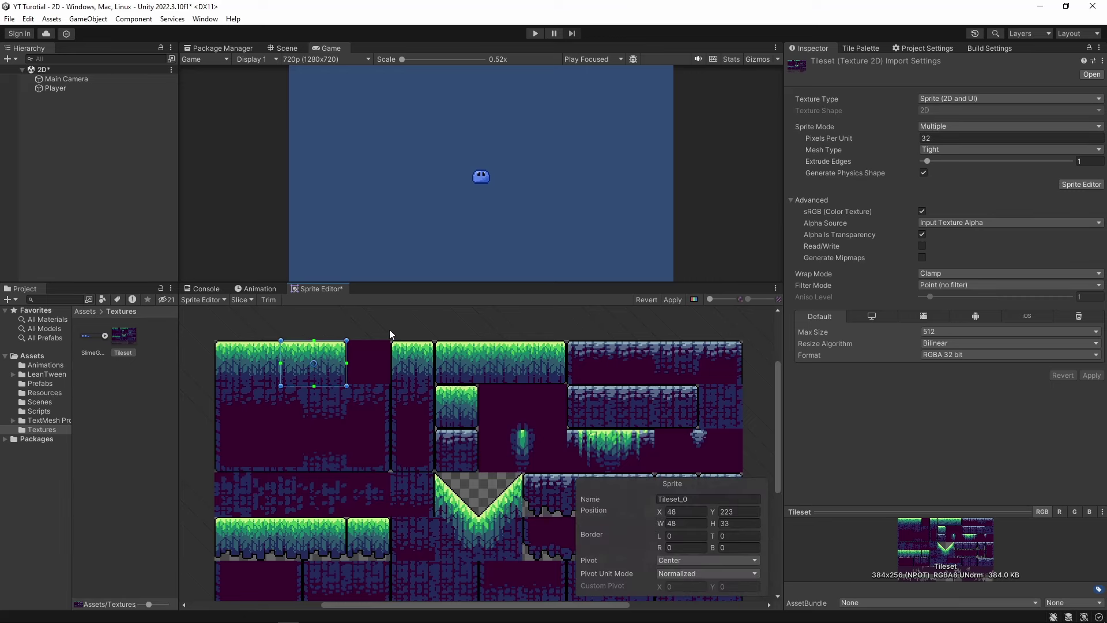
key("Delete")
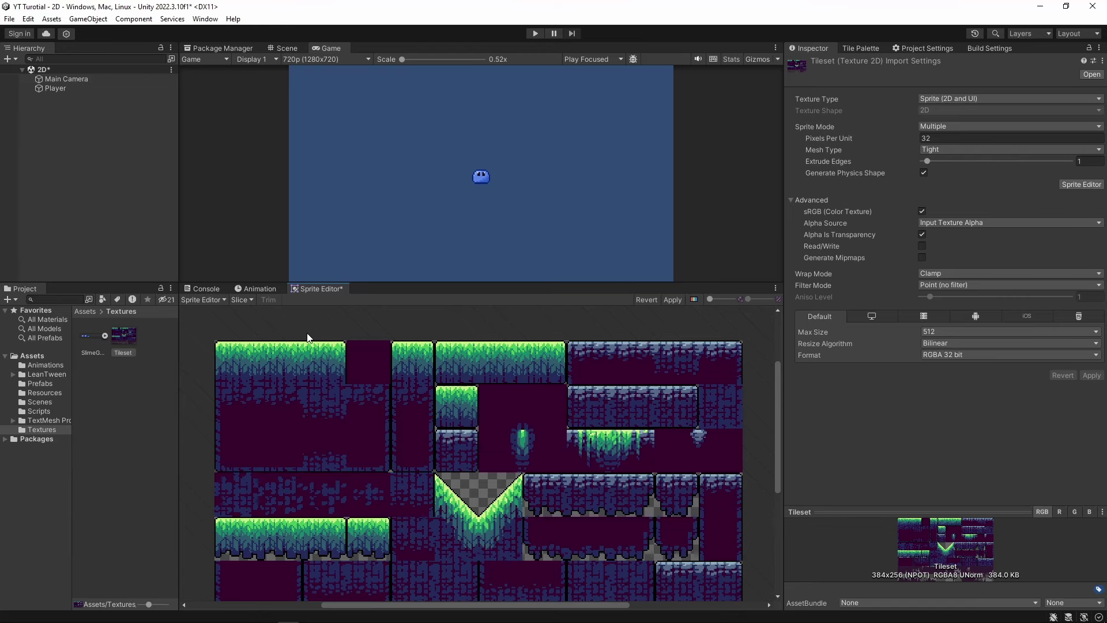
scroll(459, 417, "down", 3)
scroll(528, 497, "down", 3)
scroll(516, 485, "down", 2)
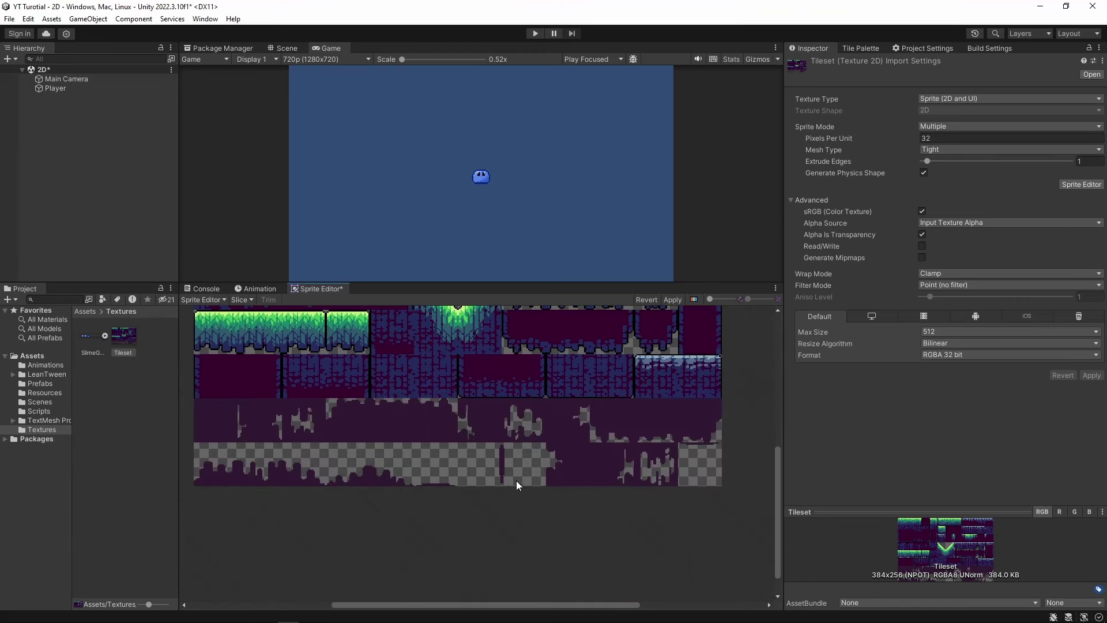
scroll(409, 450, "up", 3)
scroll(425, 477, "up", 5)
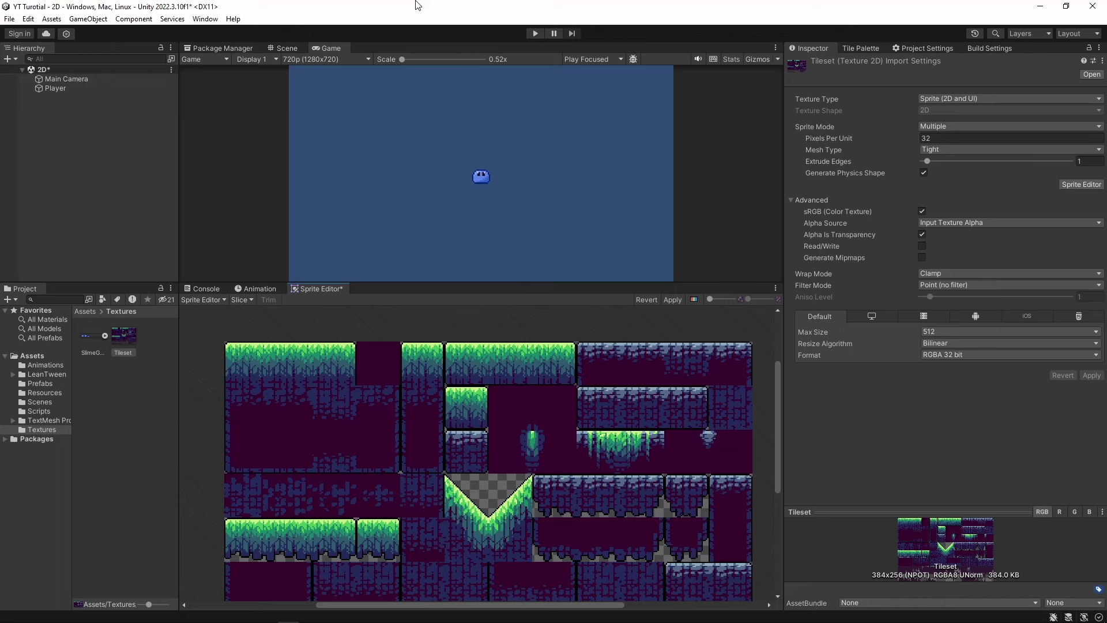
- Slice the Tileset with Grid By Cell Size into 32 × 32 pixel cells
left_click(245, 300)
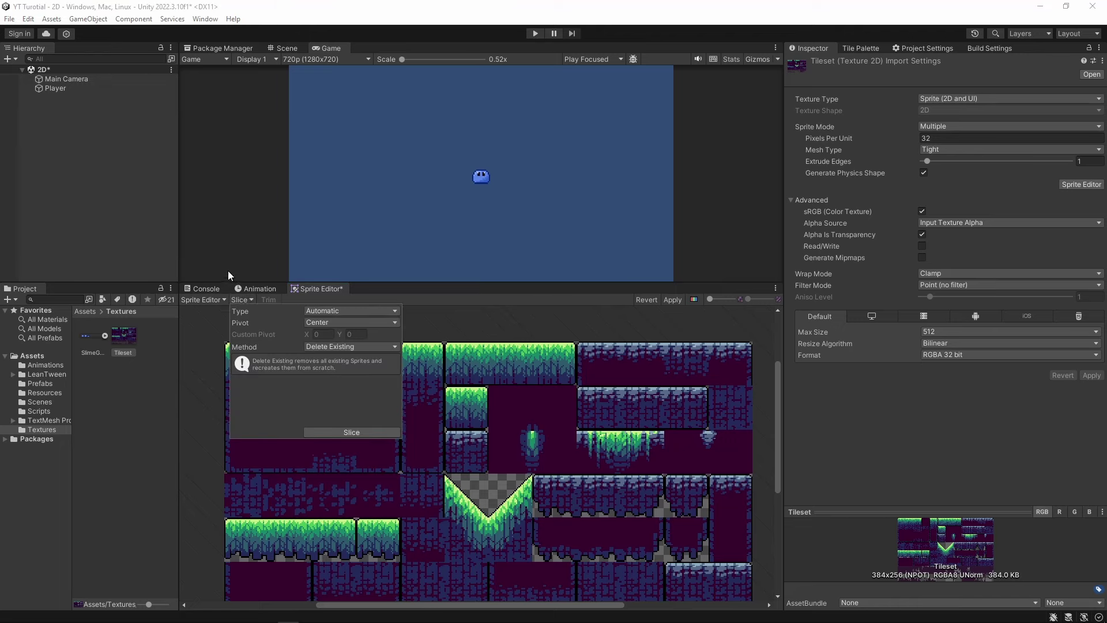
left_click(334, 311)
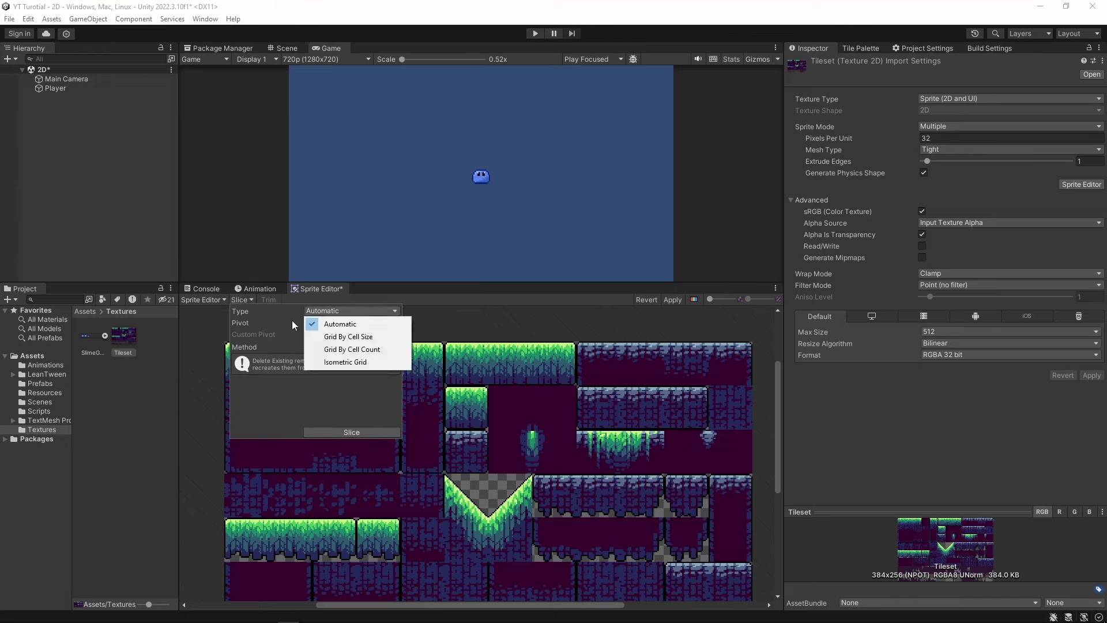
left_click(342, 335)
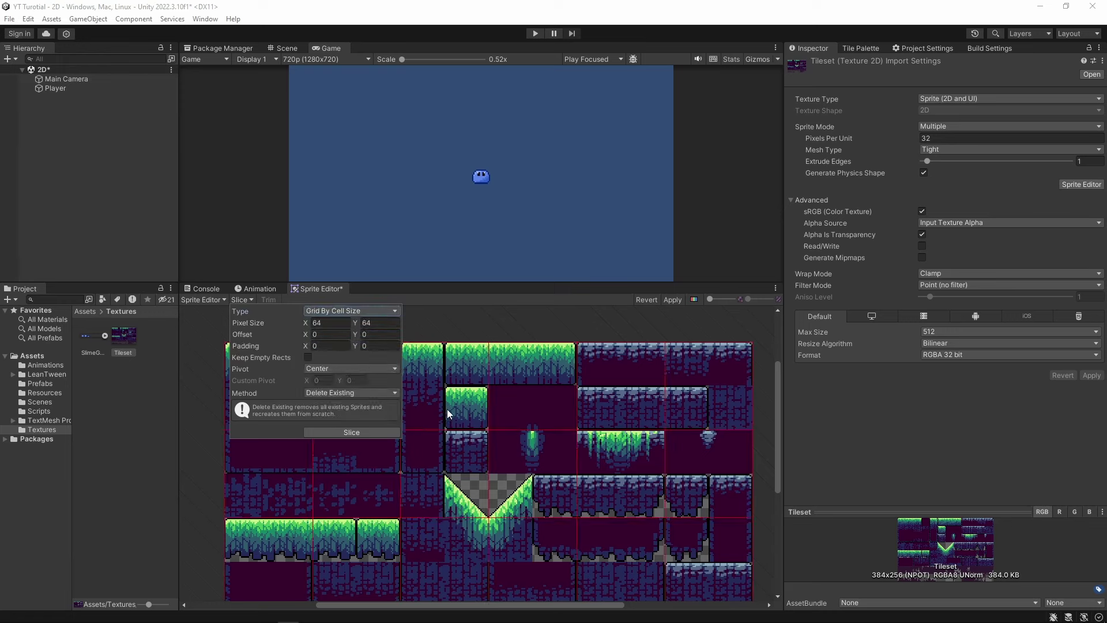
left_click(346, 321)
type("32")
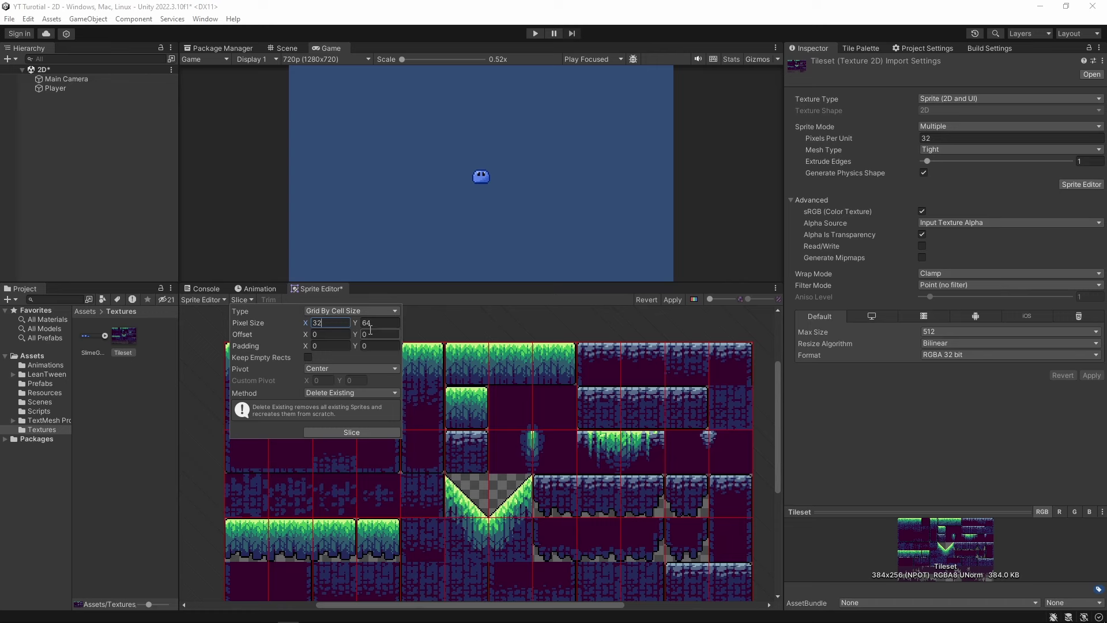
left_click(379, 323)
type("32")
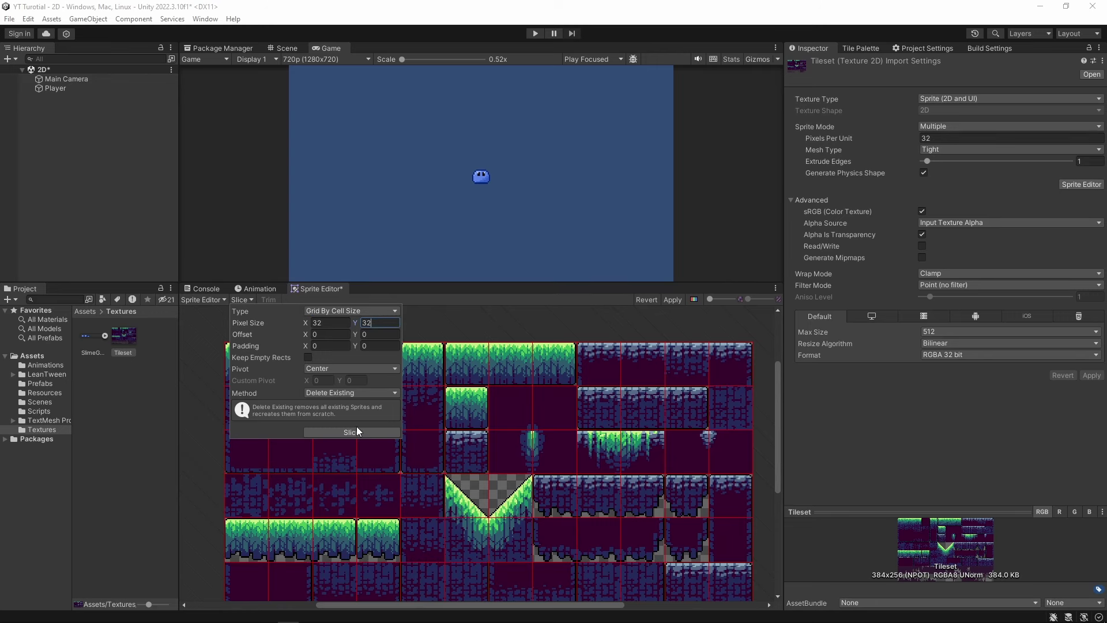
left_click(357, 432)
left_click(479, 326)
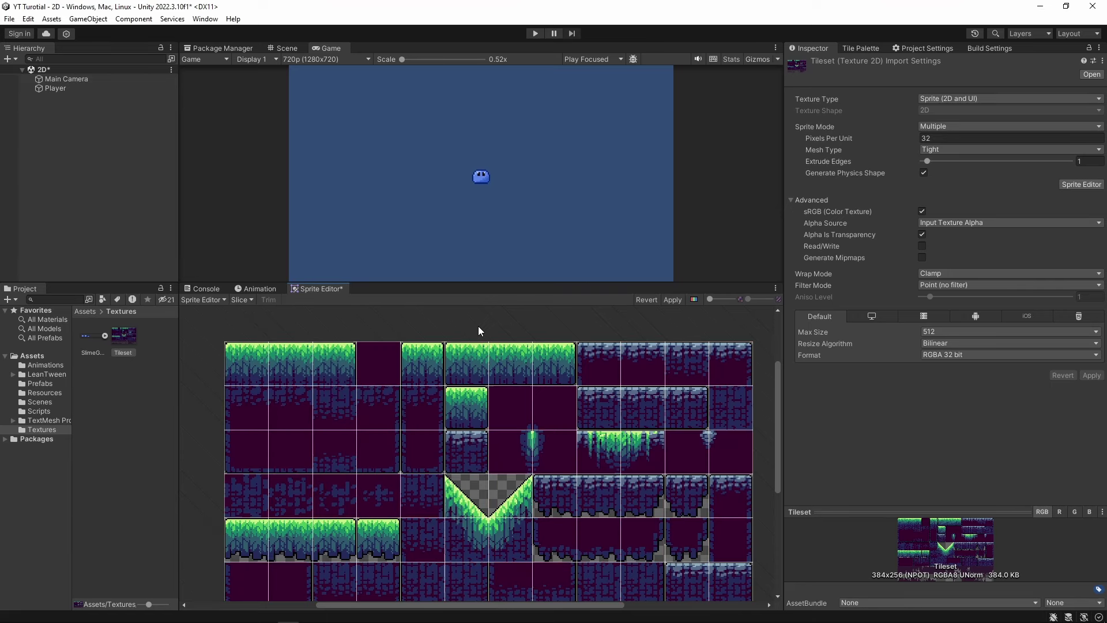
scroll(405, 429, "down", 1)
scroll(438, 397, "down", 4)
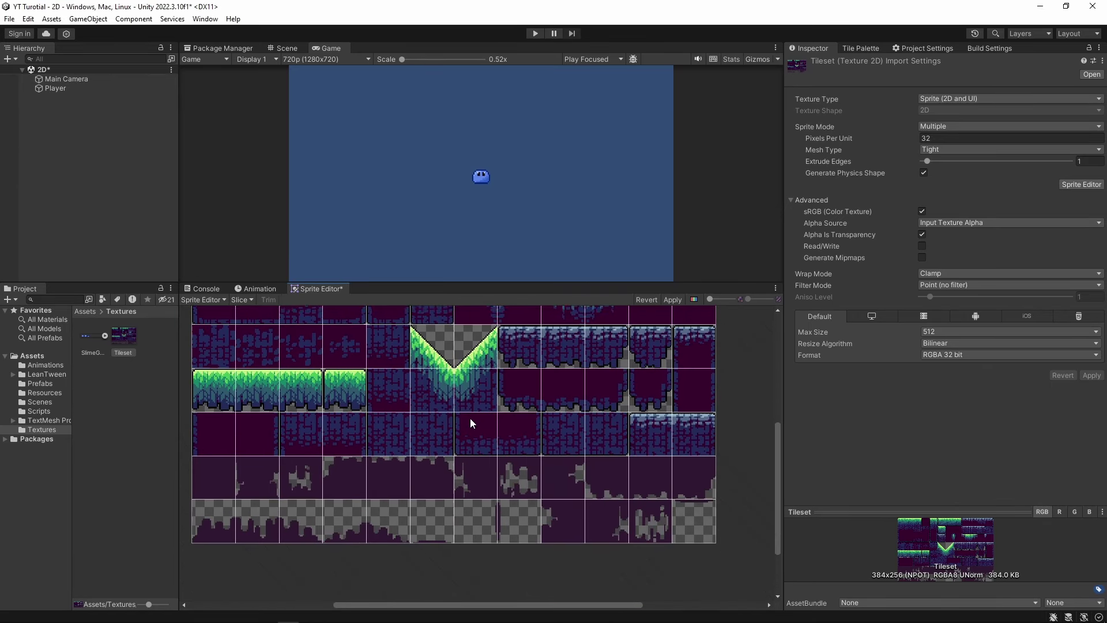
scroll(484, 441, "up", 2)
scroll(439, 396, "up", 2)
scroll(434, 459, "up", 2)
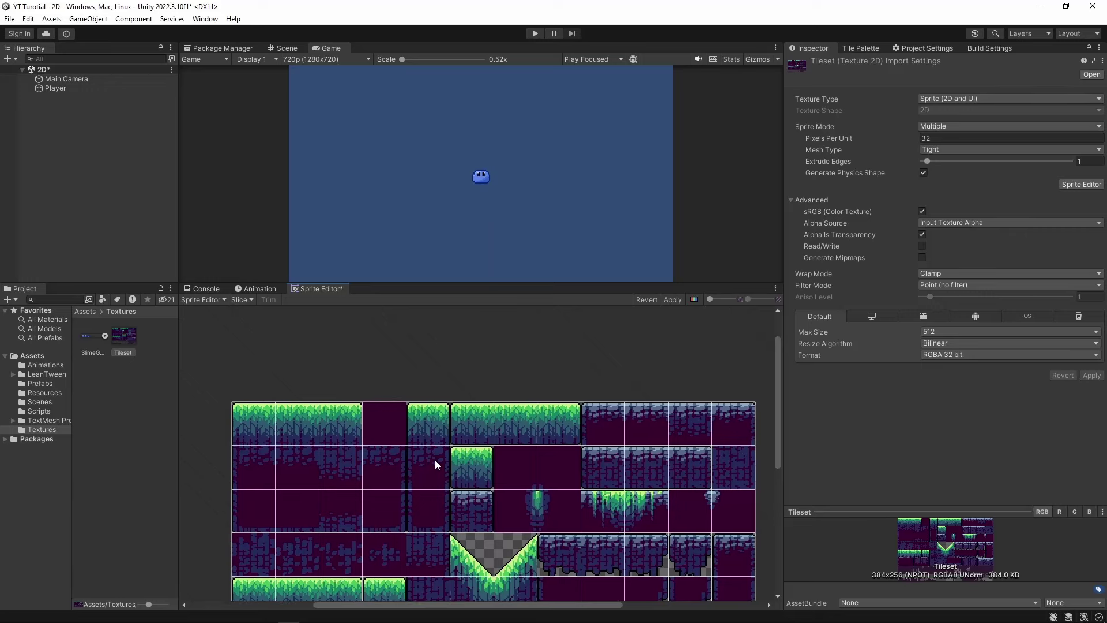
- Apply the slicing and pan over the sliced top-left tiles
left_click(672, 303)
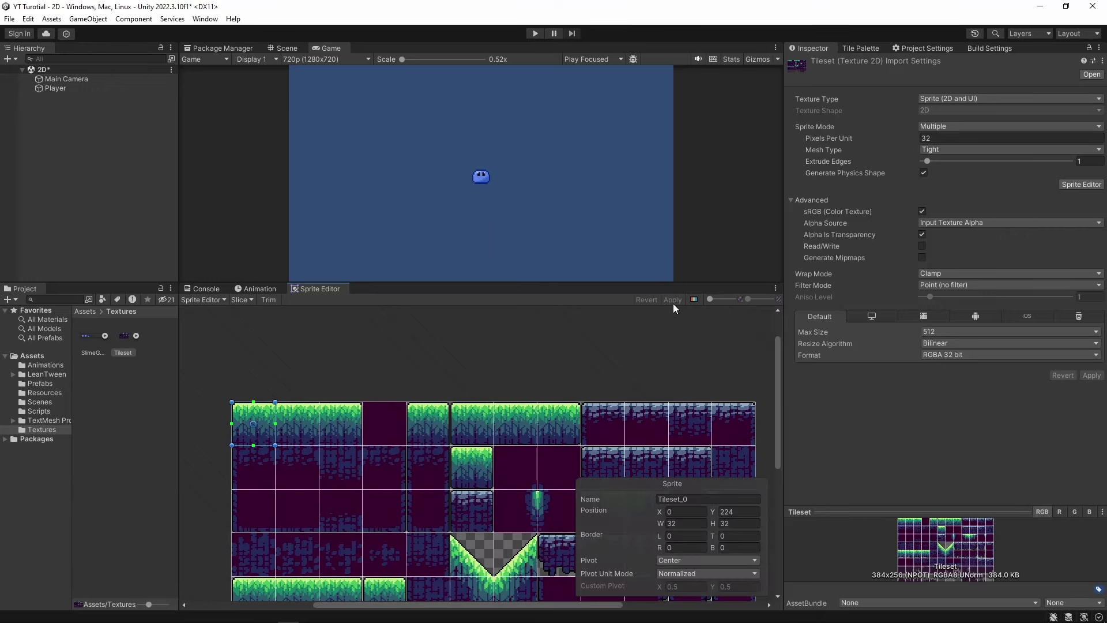
scroll(487, 410, "down", 2)
scroll(470, 433, "down", 2)
mouse_move(470, 433)
middle_mouse_down()
mouse_move(494, 503)
mouse_move(461, 486)
middle_mouse_up()
scroll(493, 503, "down", 1)
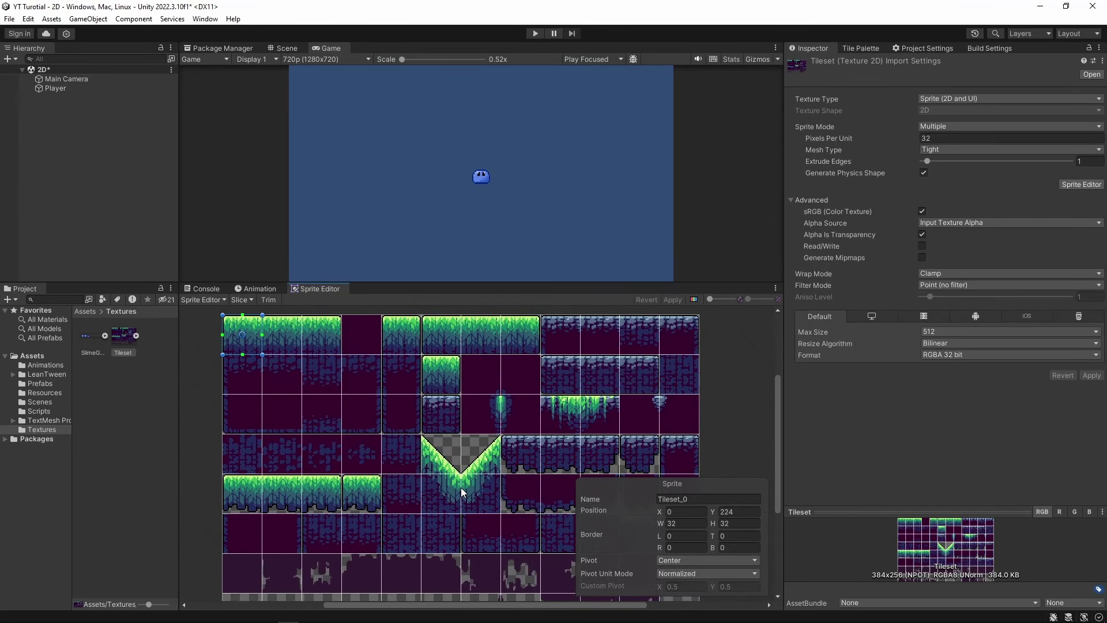
- Check the Tileset's sliced sprites in the Project panel and save the scene with Ctrl+S
left_click(136, 336)
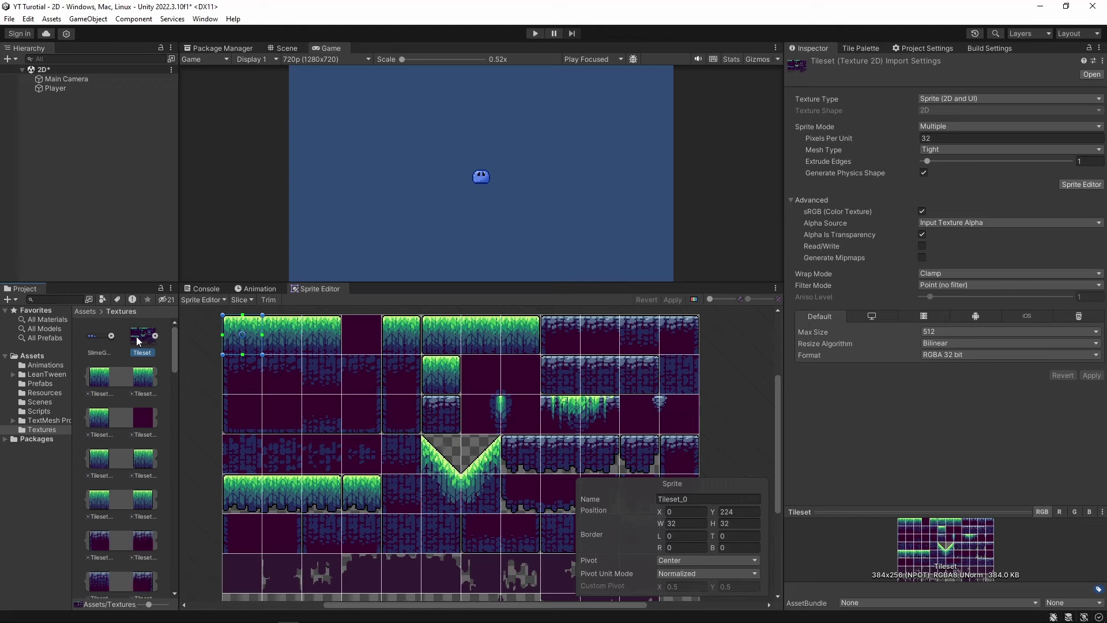
mouse_move(174, 338)
left_mouse_down()
mouse_move(181, 548)
mouse_move(157, 386)
mouse_move(174, 492)
mouse_move(175, 317)
left_mouse_up()
left_click(709, 323)
key("ctrl+s")
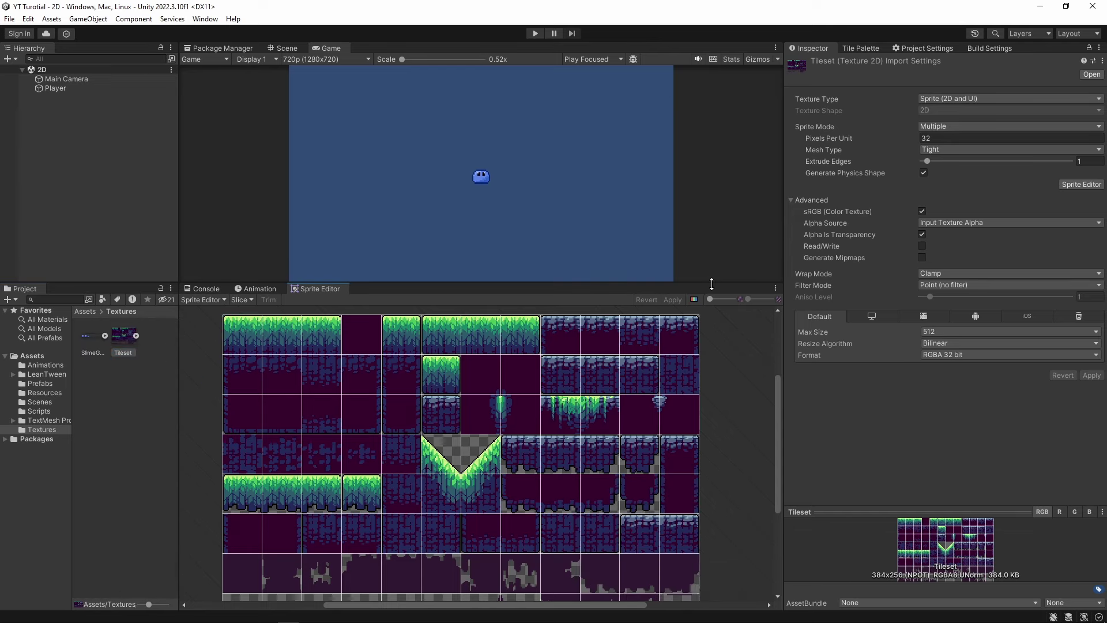
left_click_drag(712, 284, 713, 397)
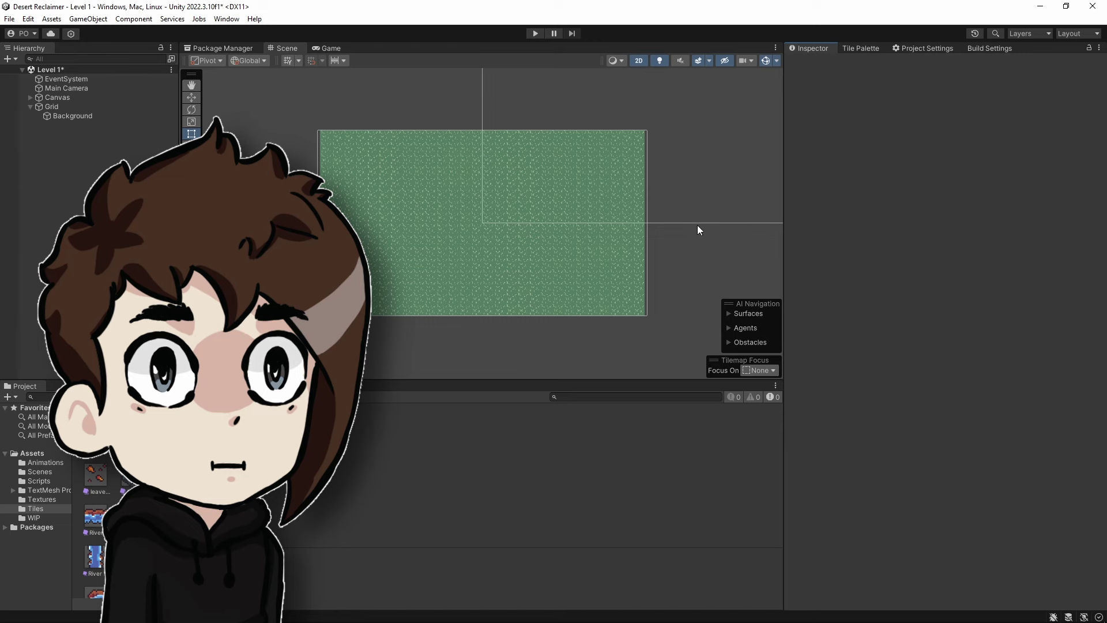
left_click(382, 206)
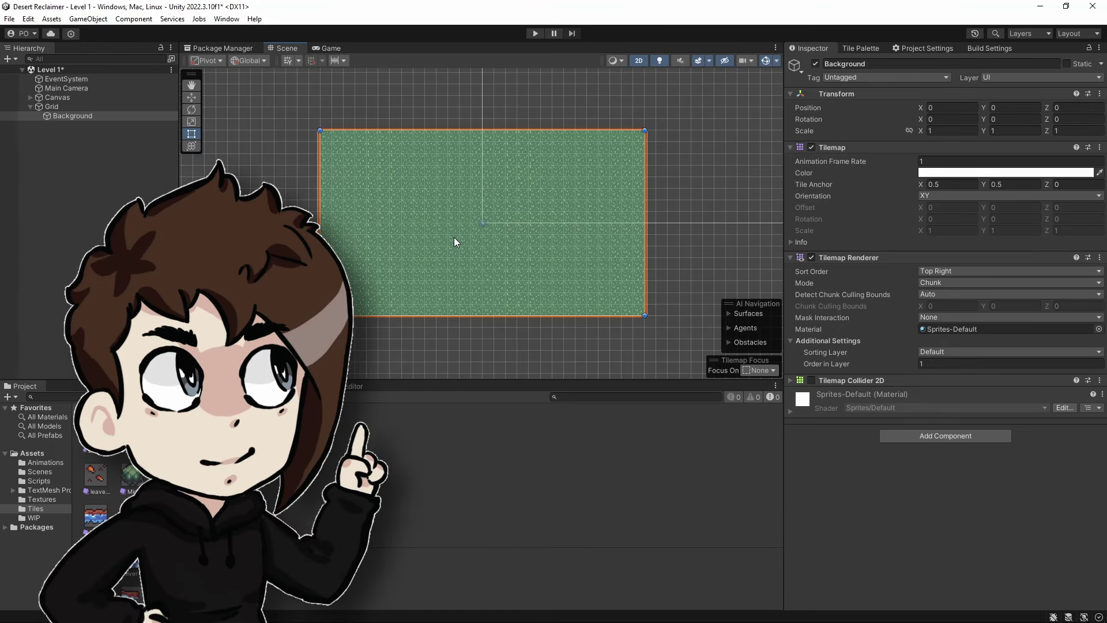
left_click(226, 19)
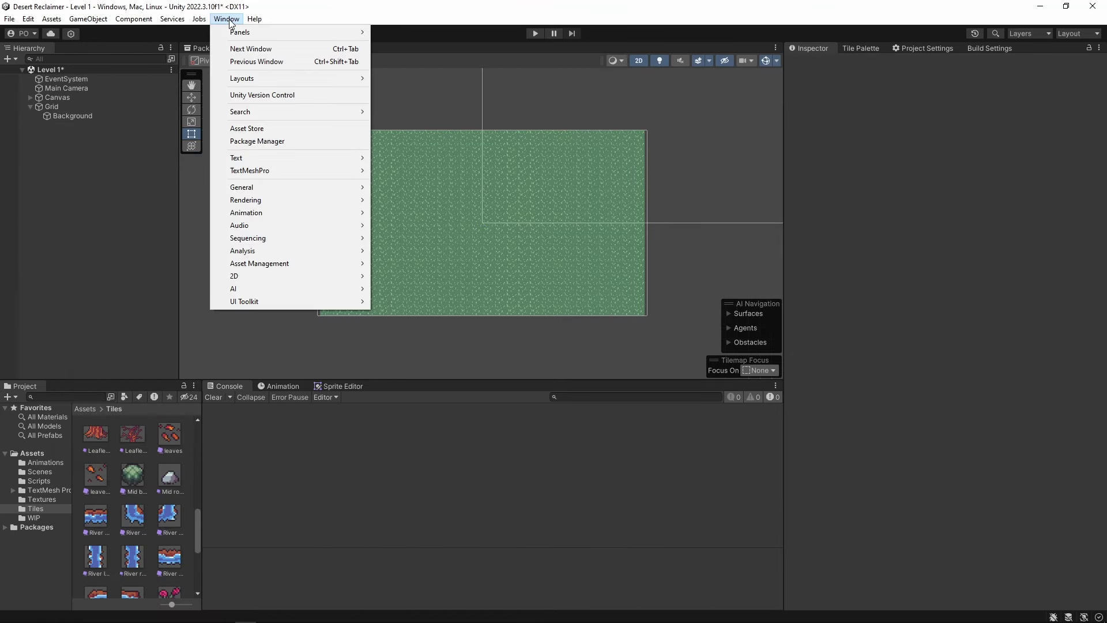
left_click(262, 142)
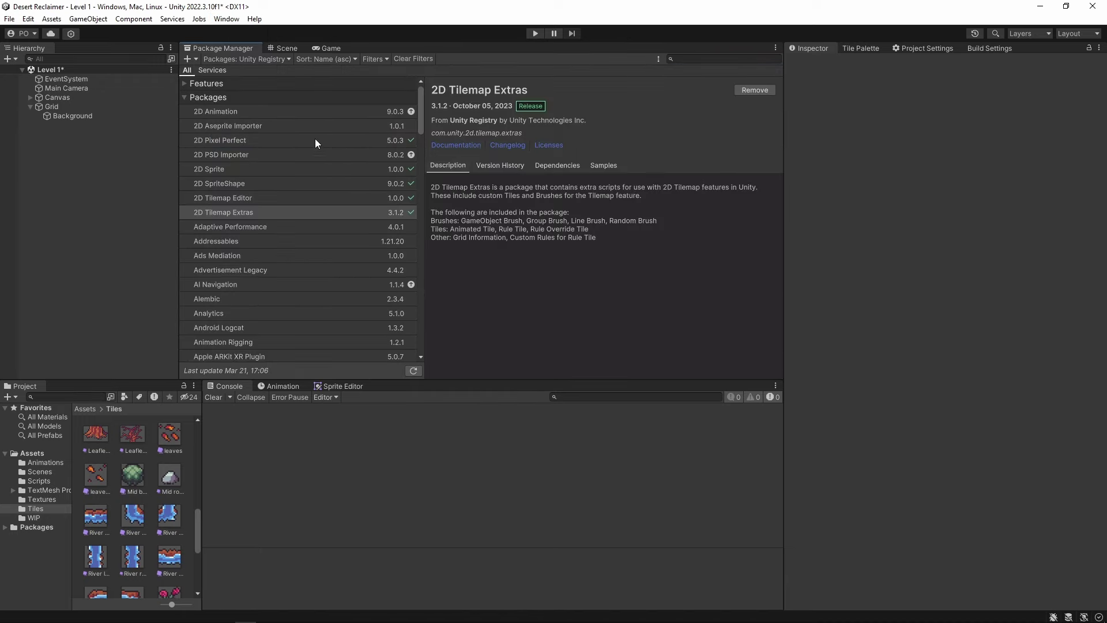
left_click(202, 99)
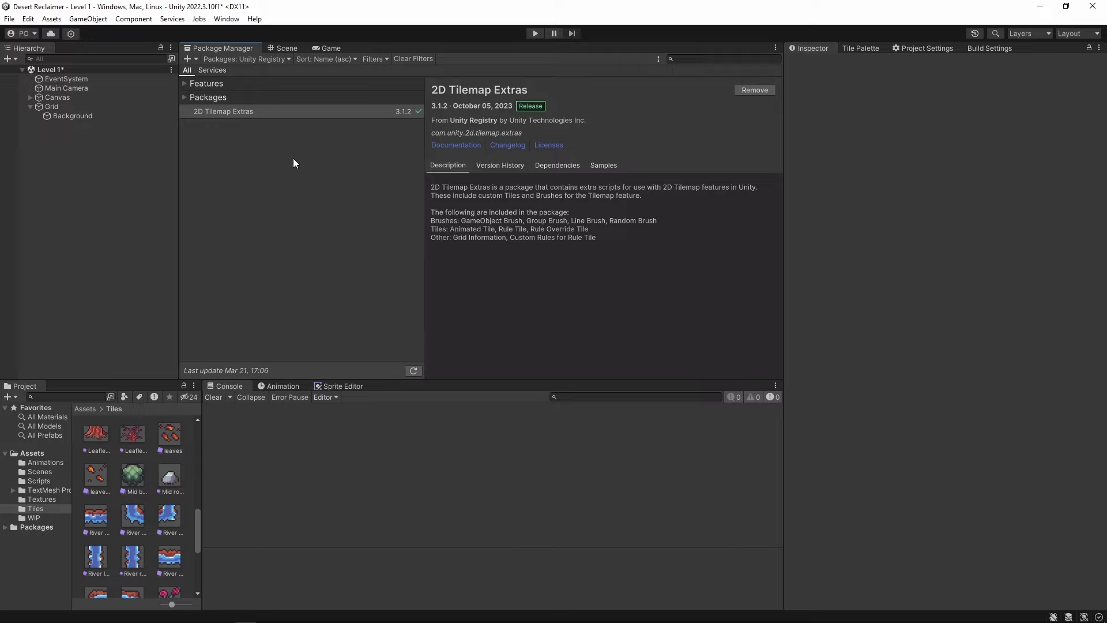
left_click(247, 60)
left_click(249, 72)
left_click(210, 100)
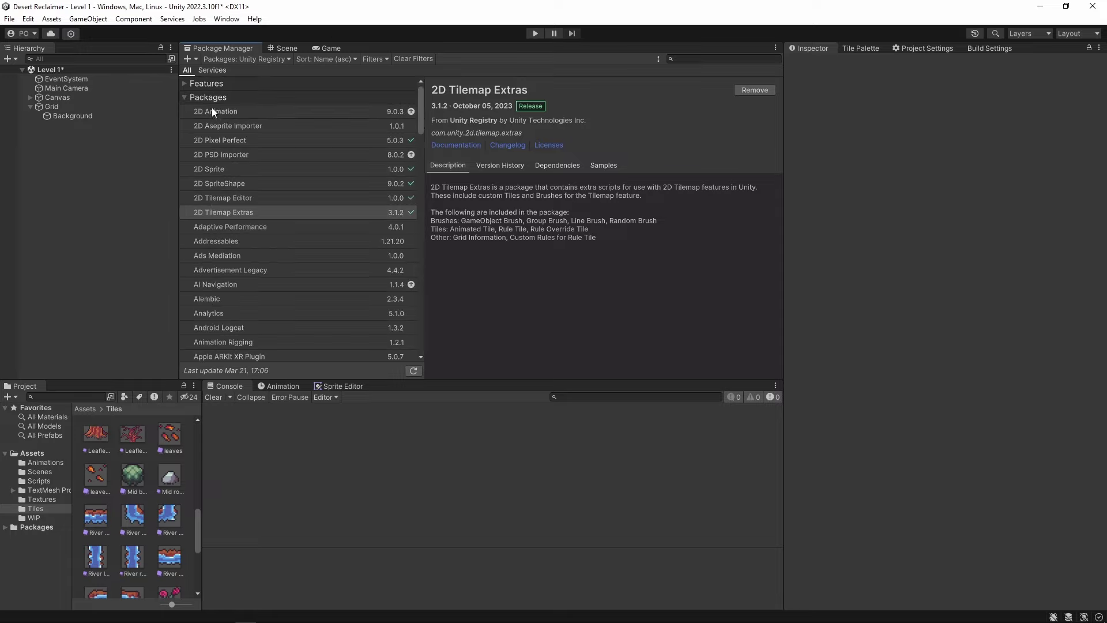
left_click(233, 217)
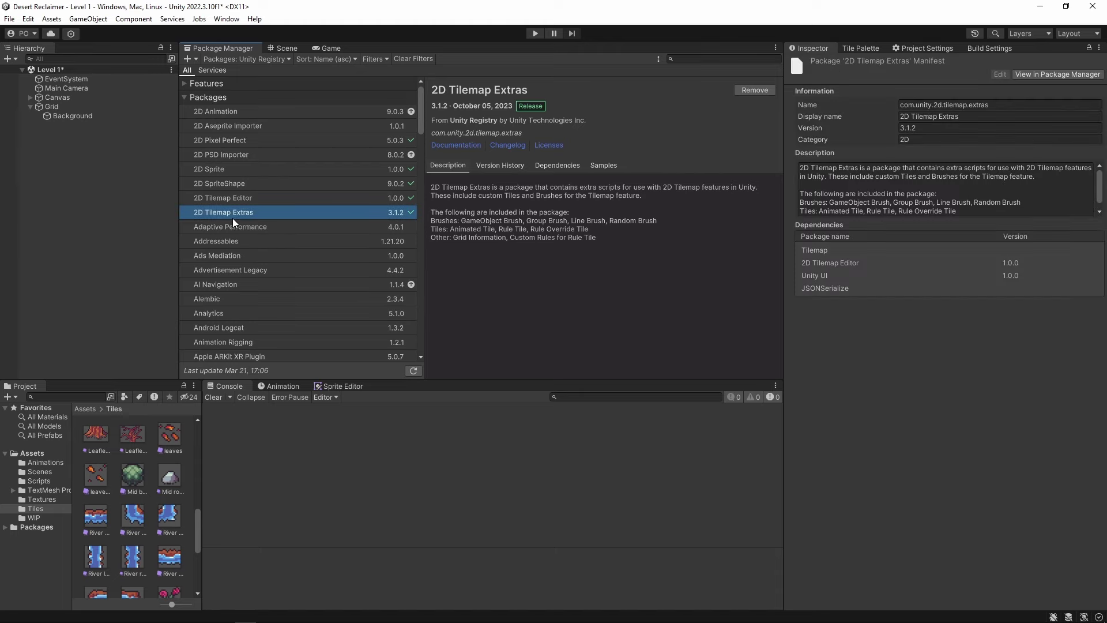
left_click(243, 200)
left_click(247, 217)
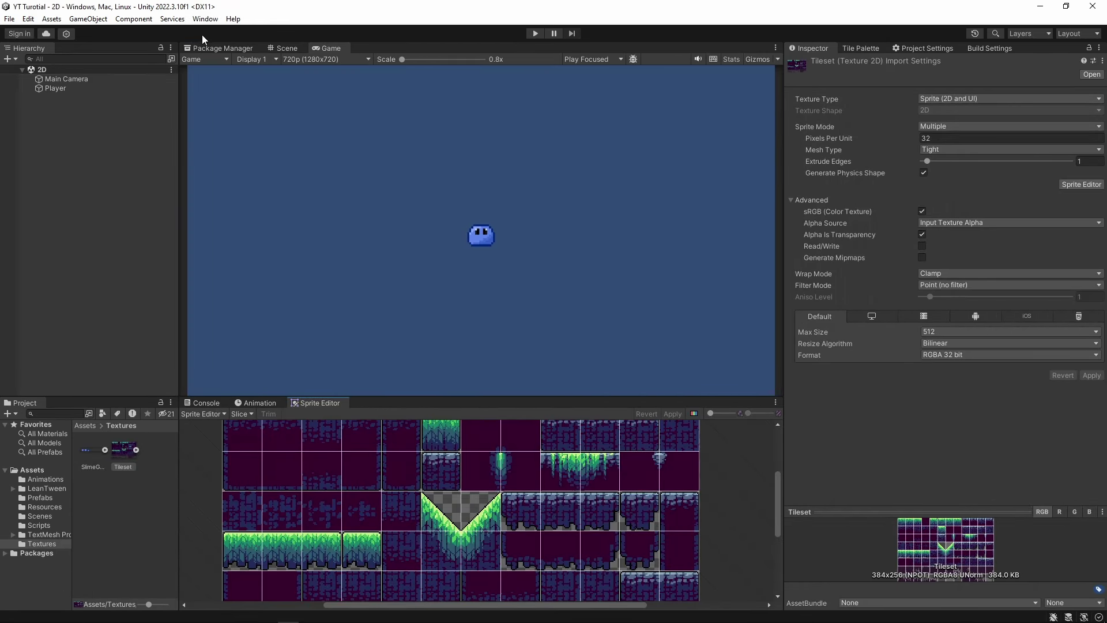
- Open the Tile Palette window from the Window > 2D menu
left_click(205, 20)
mouse_move(247, 278)
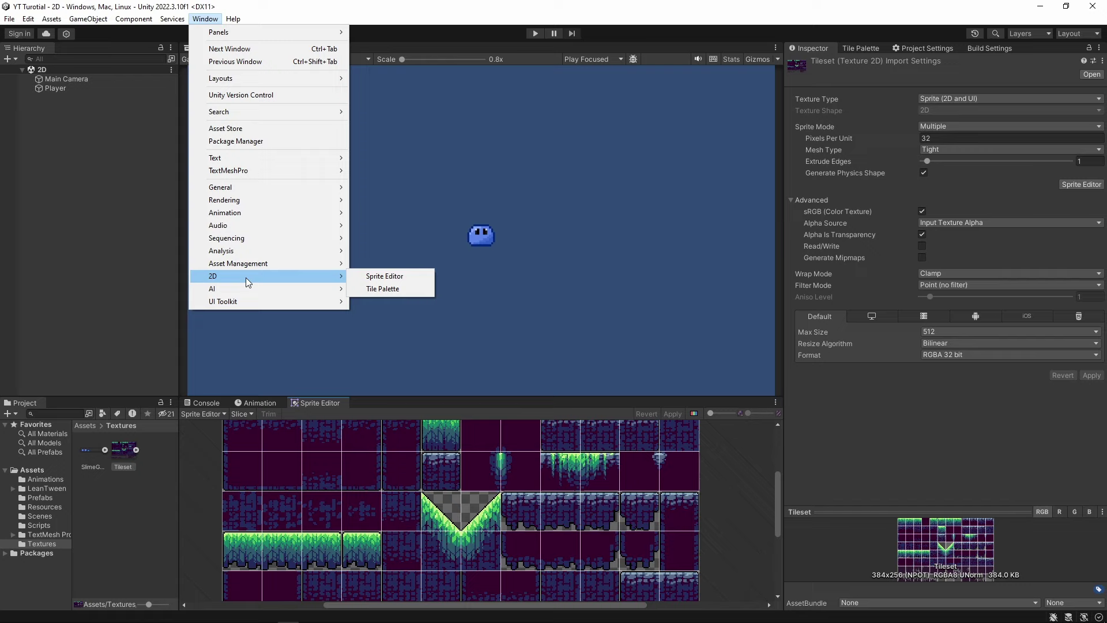
left_click(402, 297)
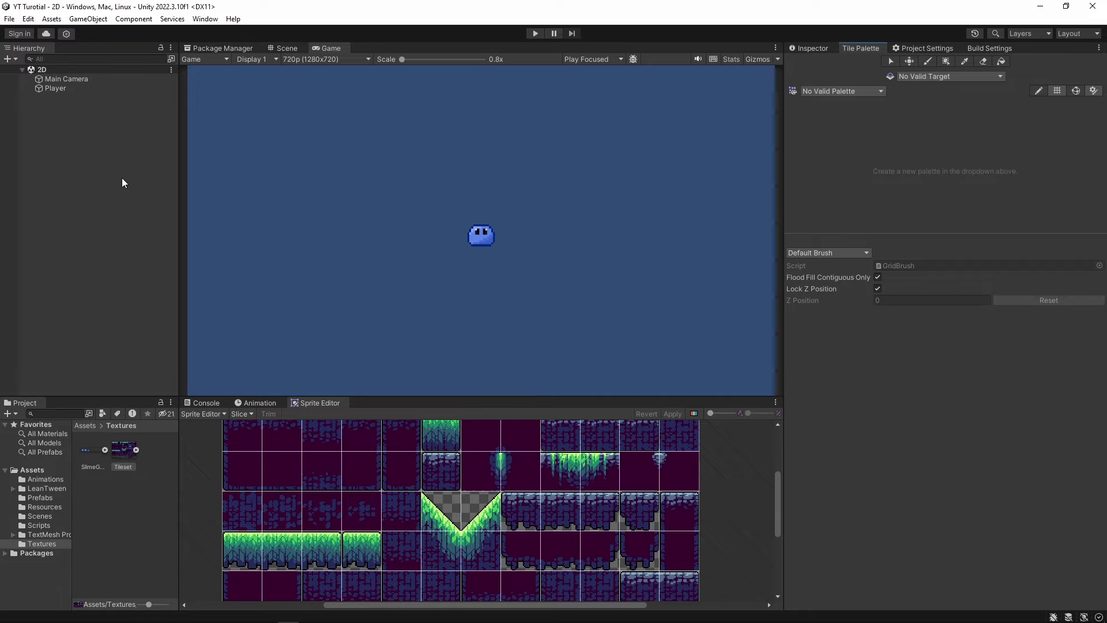
- Create a rectangular Tilemap named Ground under a new Grid and make it the palette's paint target
right_click(48, 143)
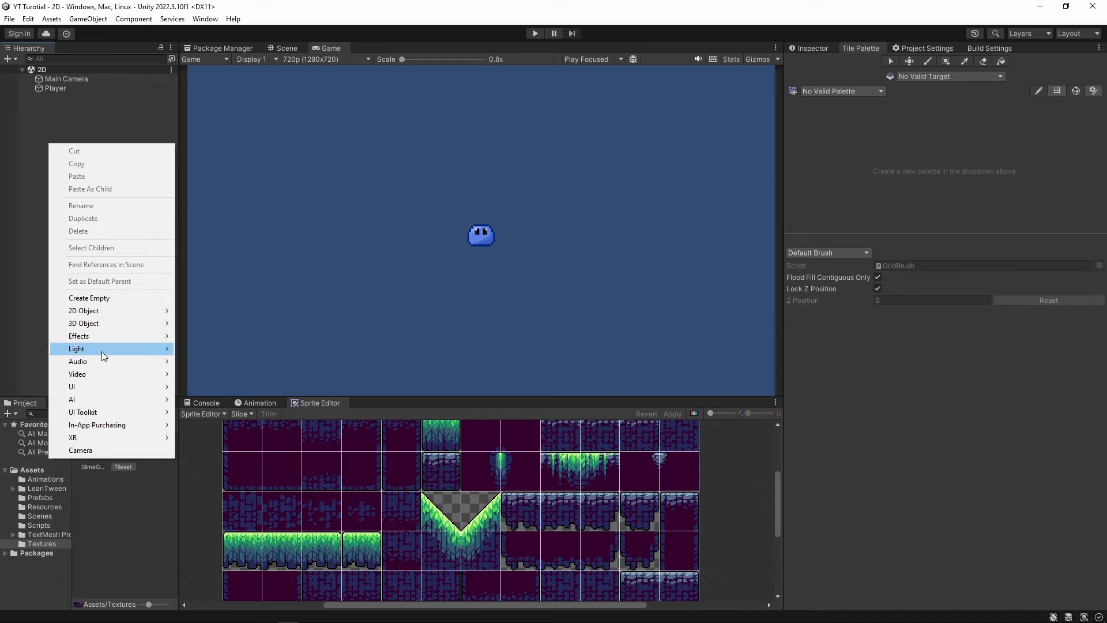
mouse_move(97, 314)
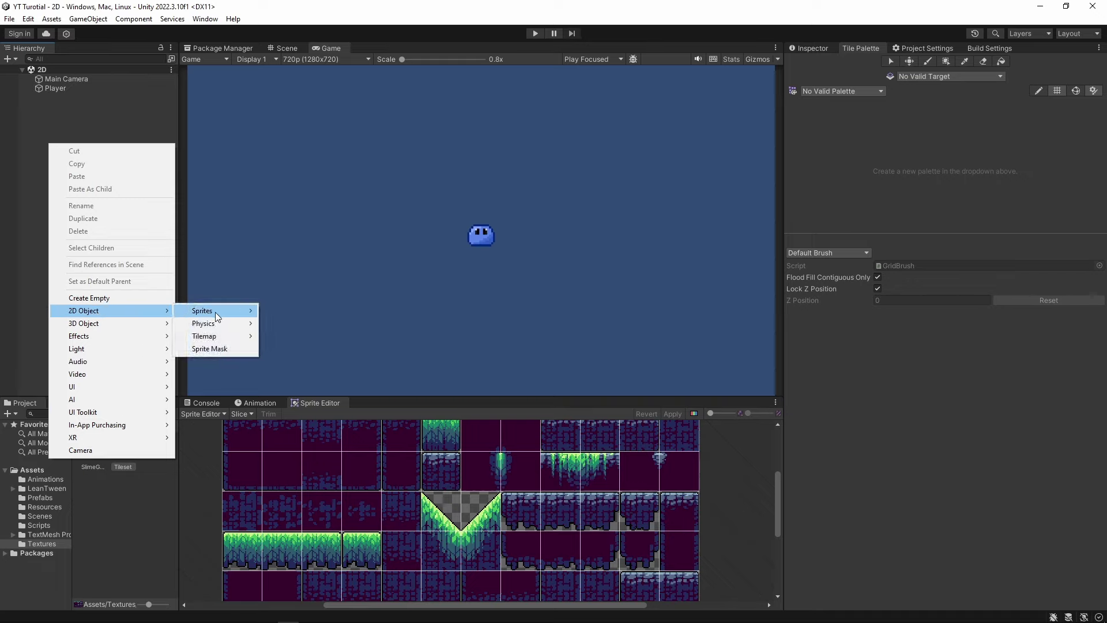
mouse_move(222, 337)
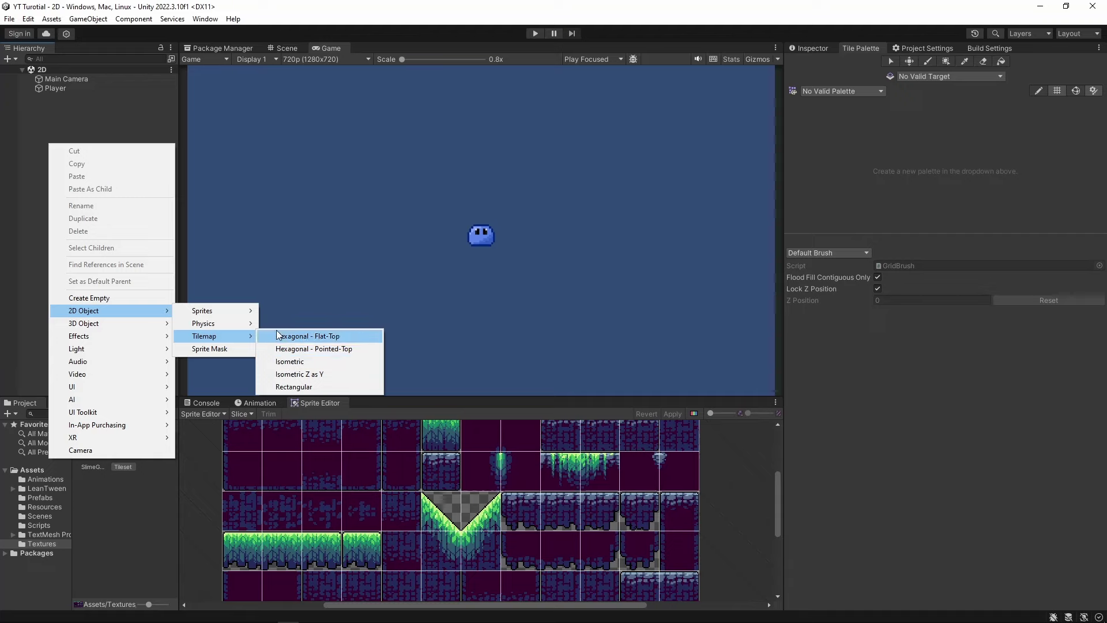
left_click(285, 386)
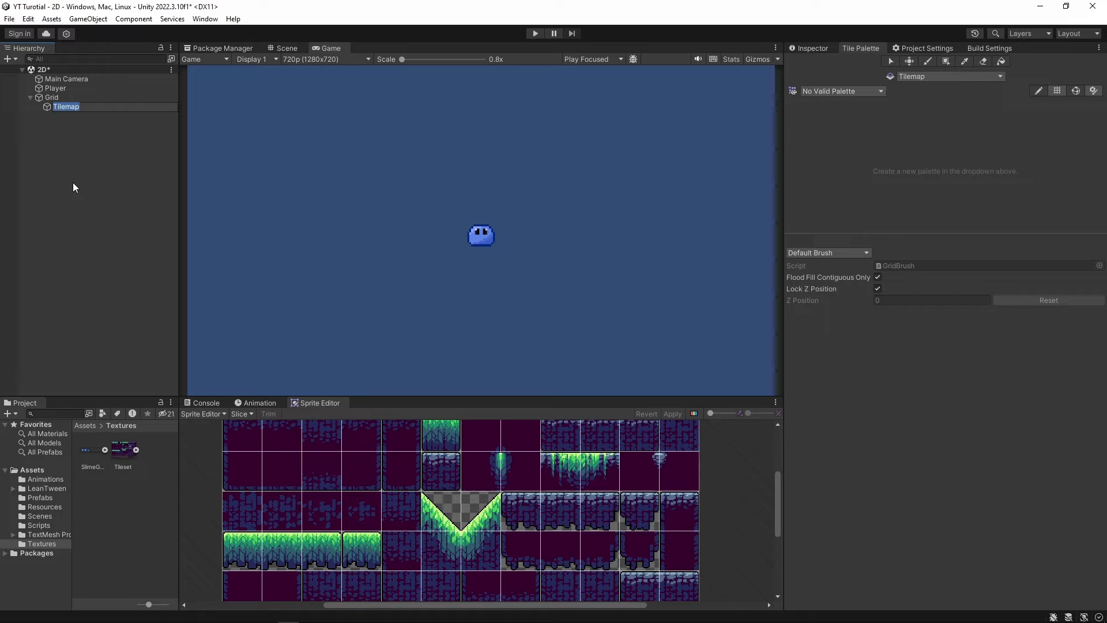
type("Ground")
key("Return")
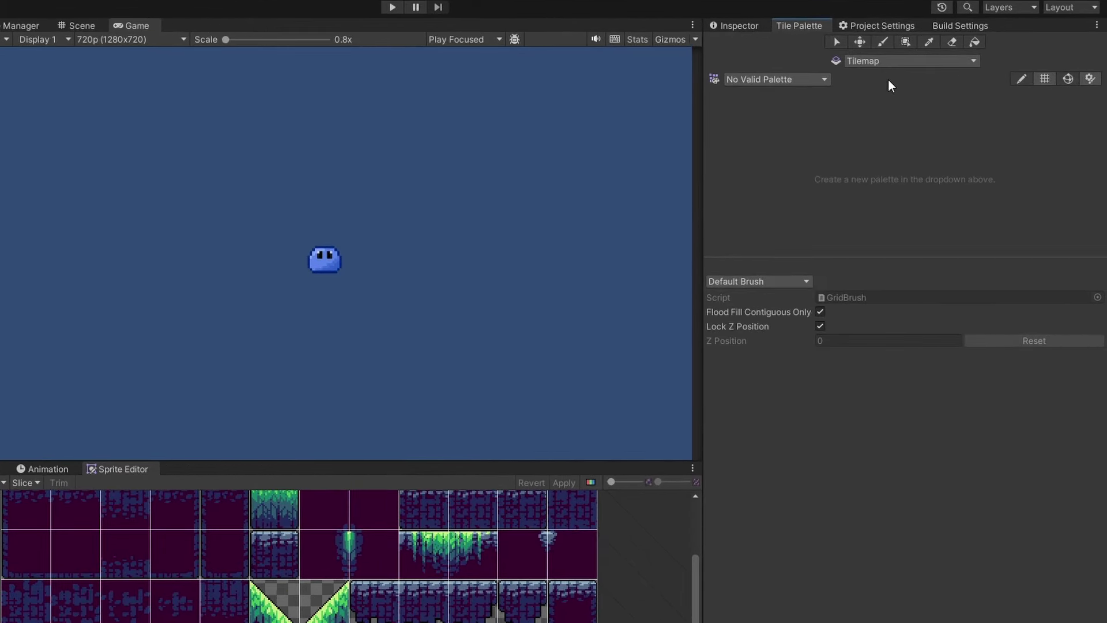
left_click(911, 65)
left_click(829, 109)
- Set up a new palette named Tiles with Rectangle grid shape and Automatic cell size
left_click(771, 84)
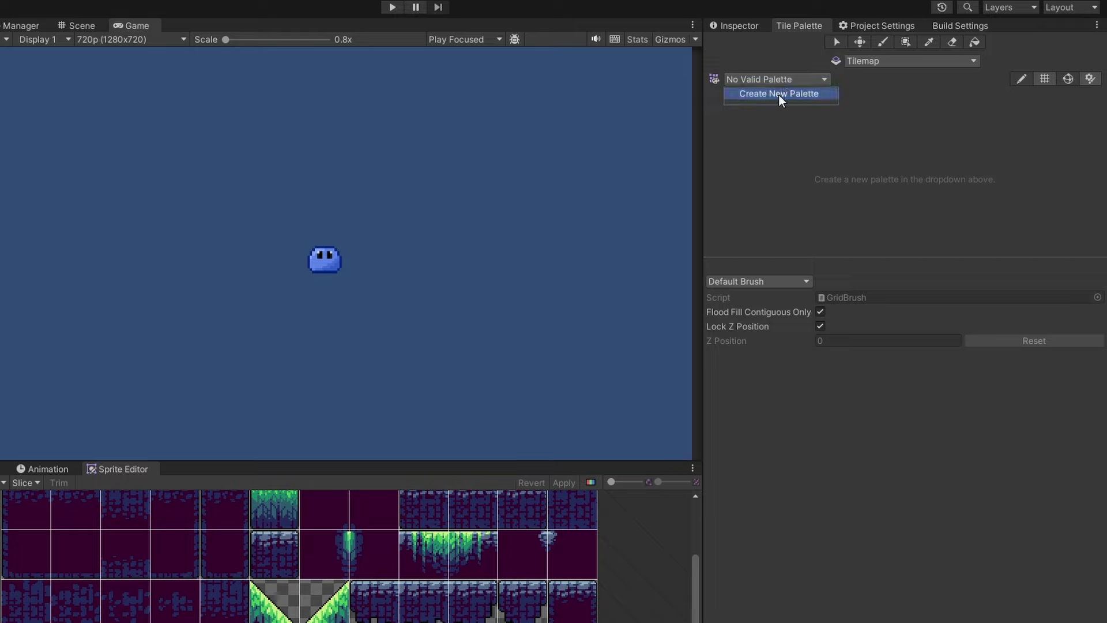
left_click(772, 96)
left_click(864, 109)
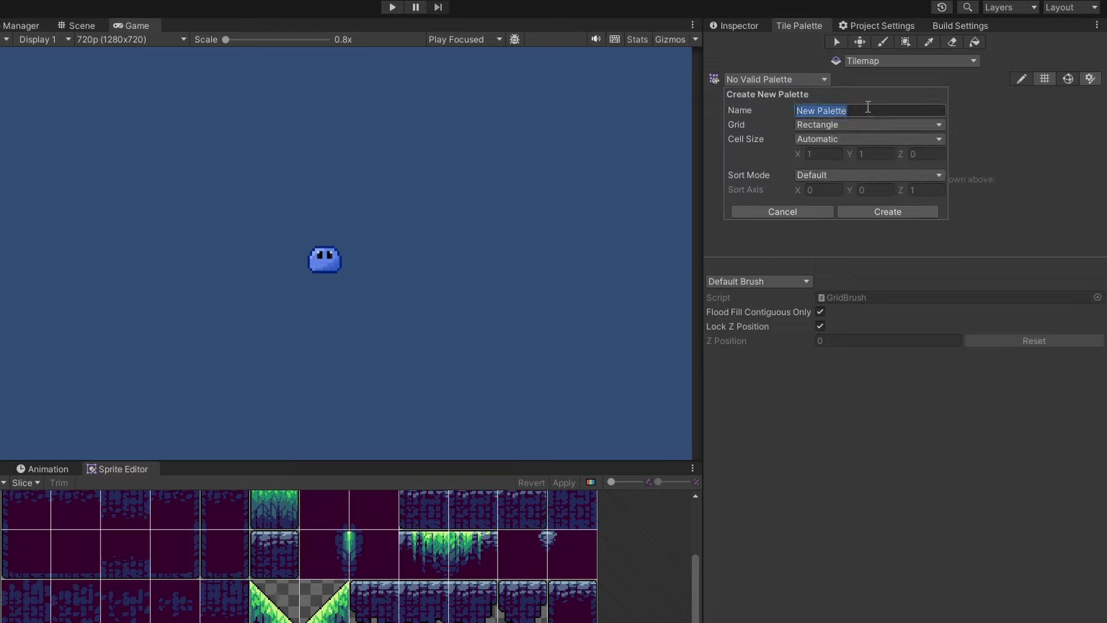
type("Tiles")
left_click(813, 132)
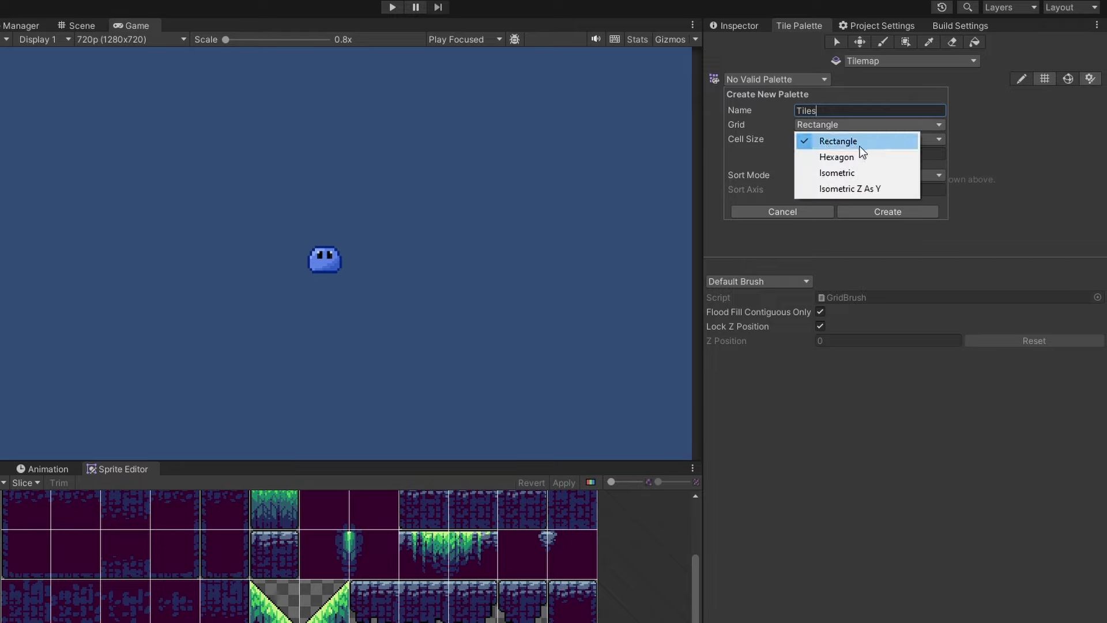
left_click(815, 140)
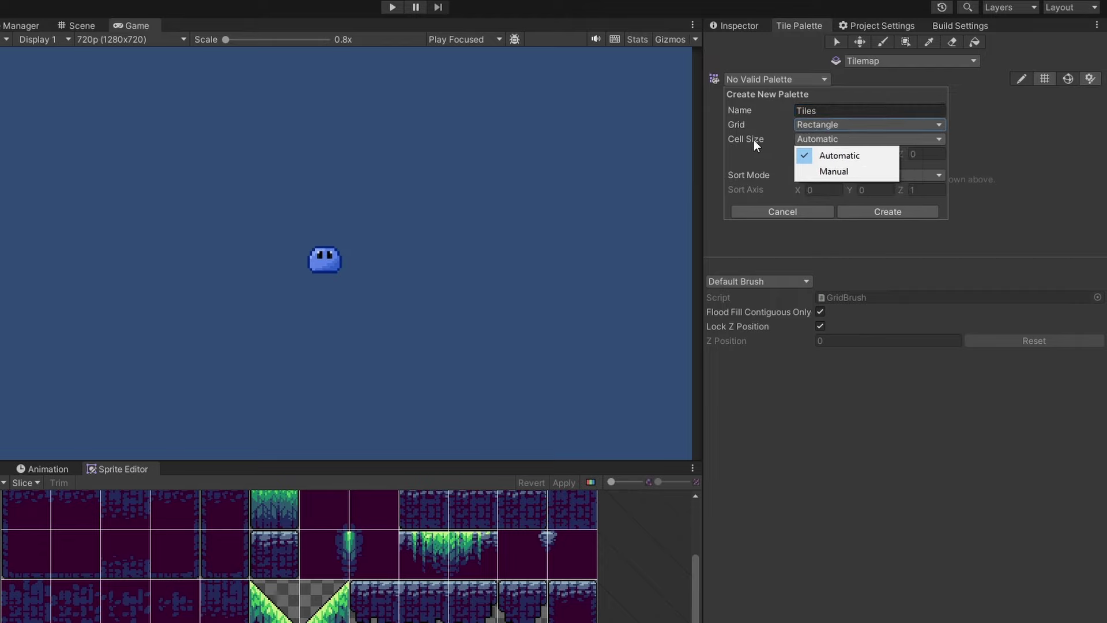
left_click(753, 140)
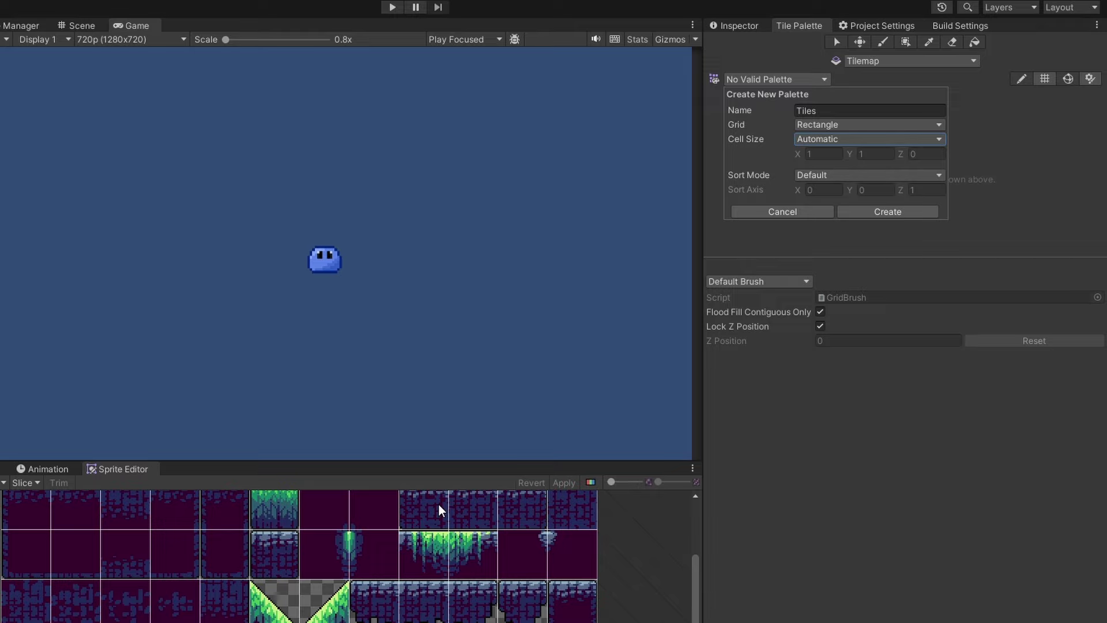
left_click(867, 138)
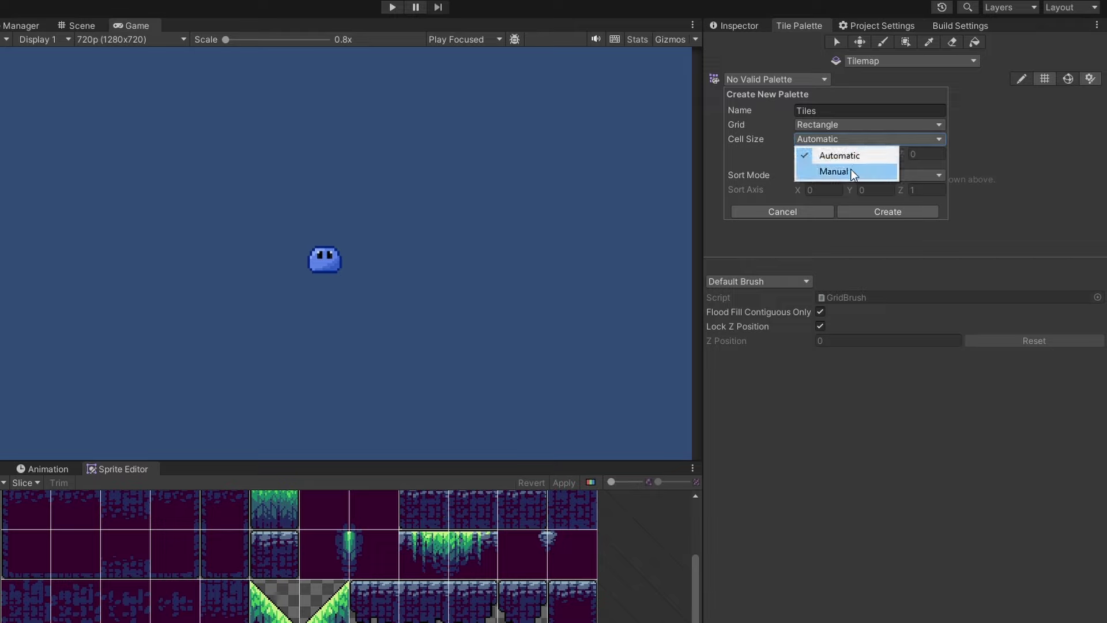
left_click(850, 168)
left_click(834, 154)
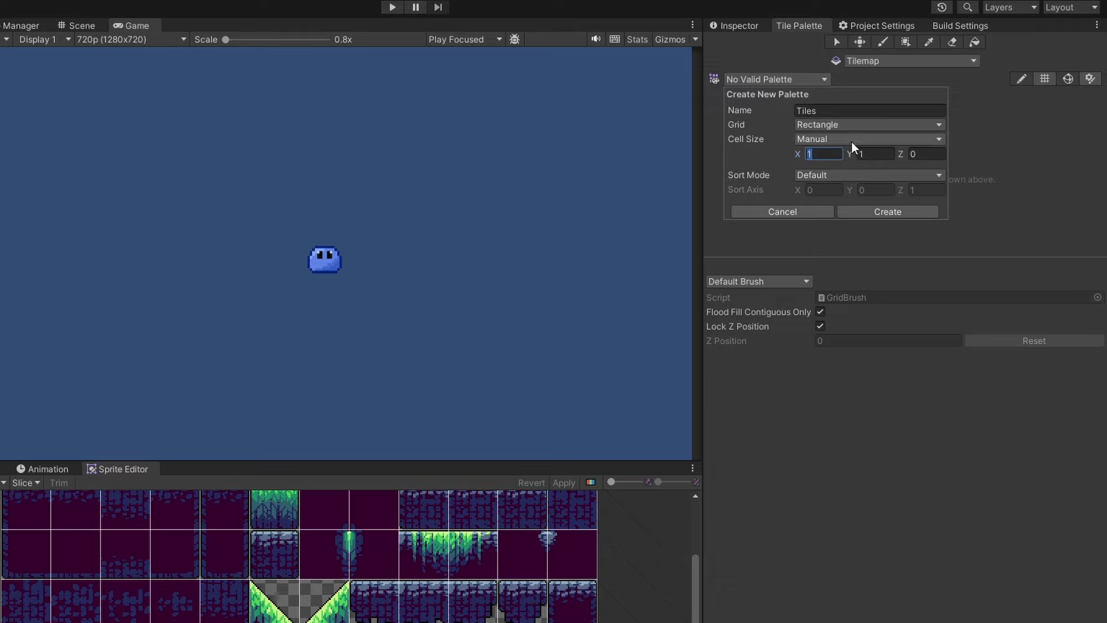
left_click(834, 144)
left_click(832, 153)
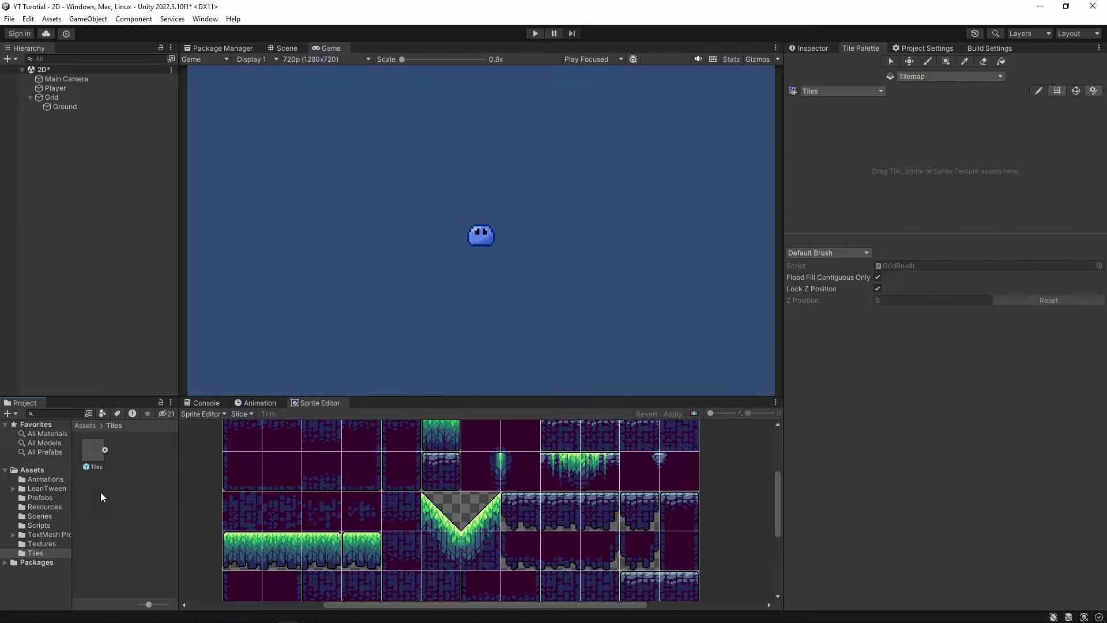
- Drag the Tileset texture from the Textures folder into the Tiles palette to create tiles
left_click(93, 453)
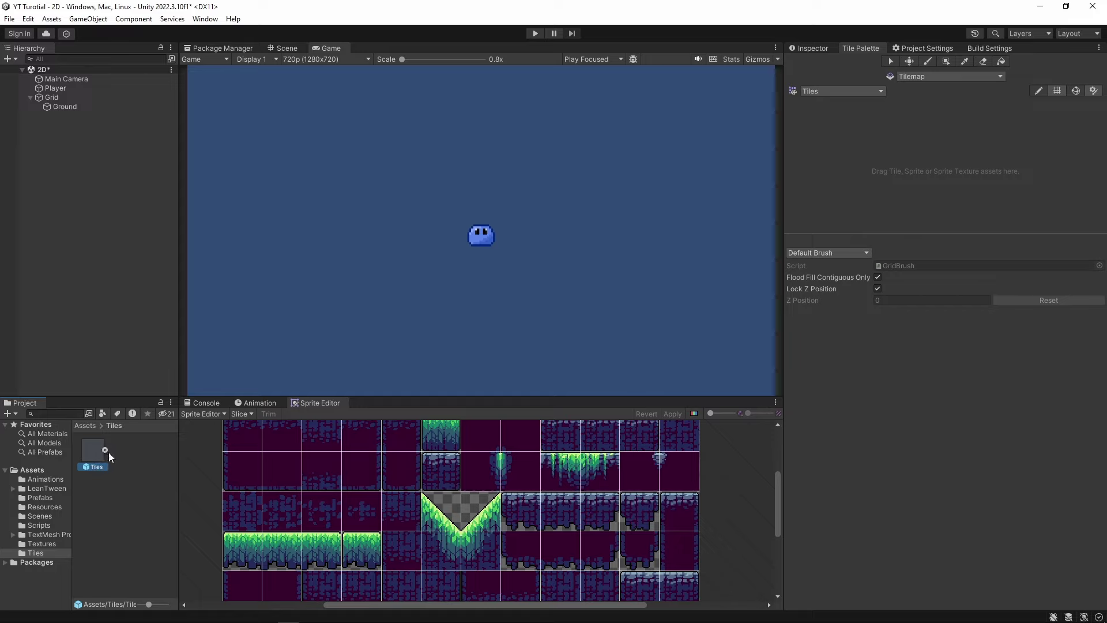
left_click(943, 168)
left_click(41, 543)
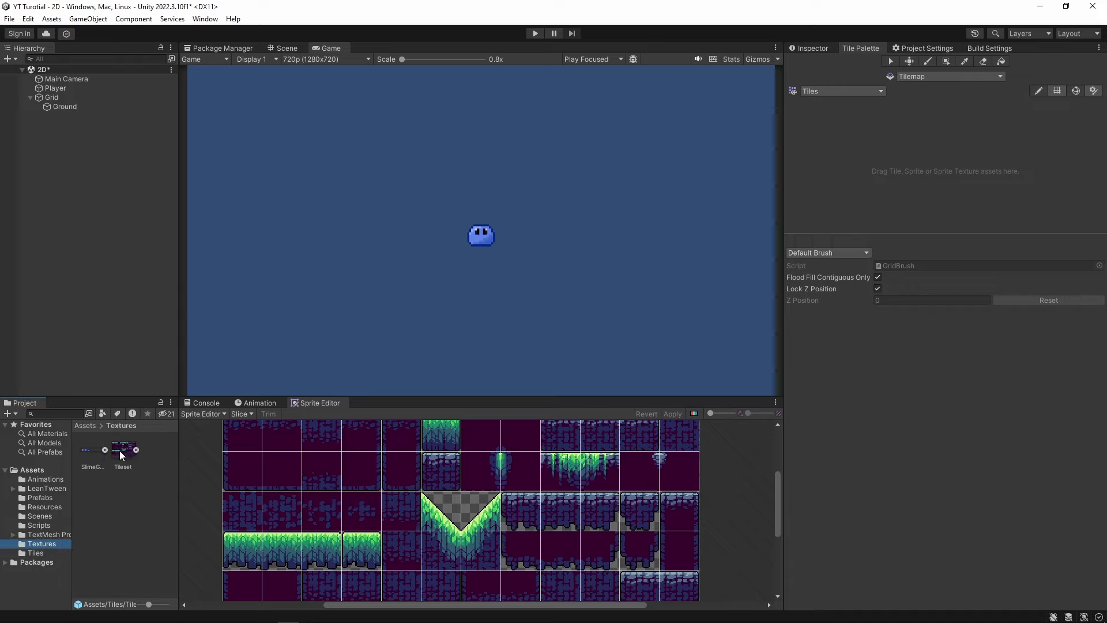
left_click(120, 451)
mouse_move(119, 450)
left_mouse_down()
mouse_move(838, 151)
mouse_move(824, 140)
left_mouse_up()
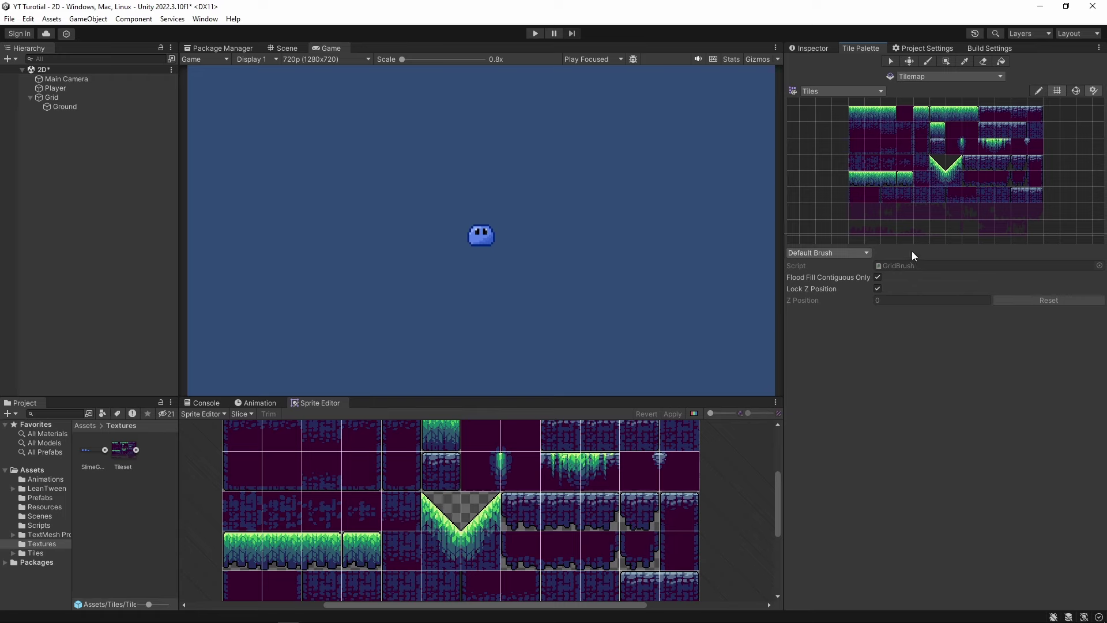
- Enlarge the palette area and zoom out so the whole grass tileset is visible
left_click_drag(911, 251, 913, 455)
scroll(922, 289, "up", 3)
scroll(946, 277, "up", 2)
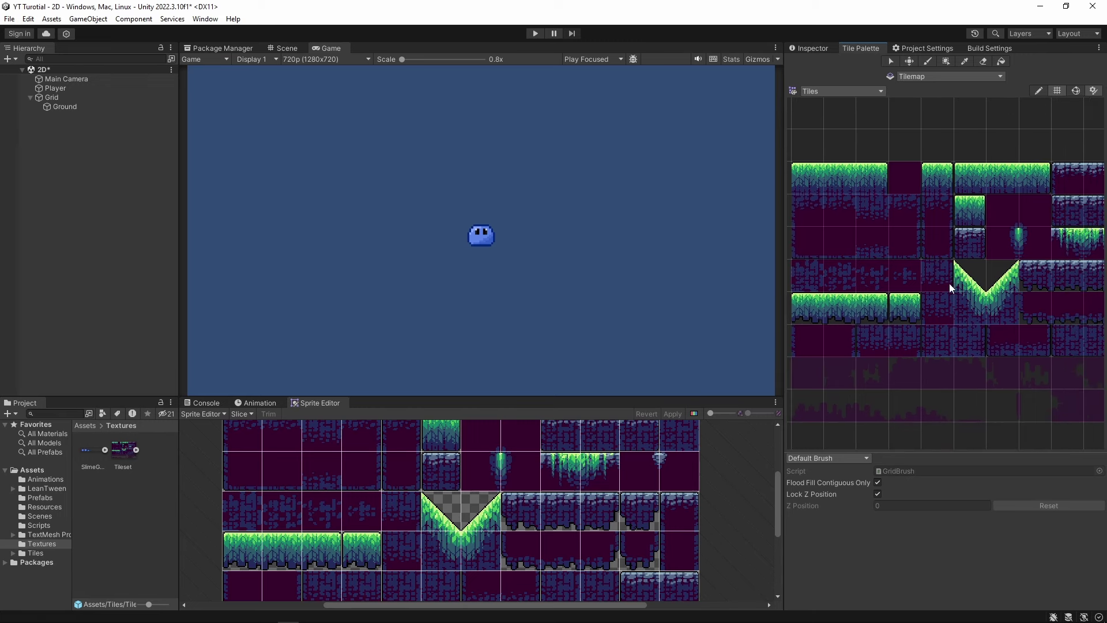
mouse_move(949, 283)
middle_mouse_down()
mouse_move(949, 229)
mouse_move(943, 286)
middle_mouse_up()
scroll(951, 231, "down", 2)
scroll(970, 251, "down", 2)
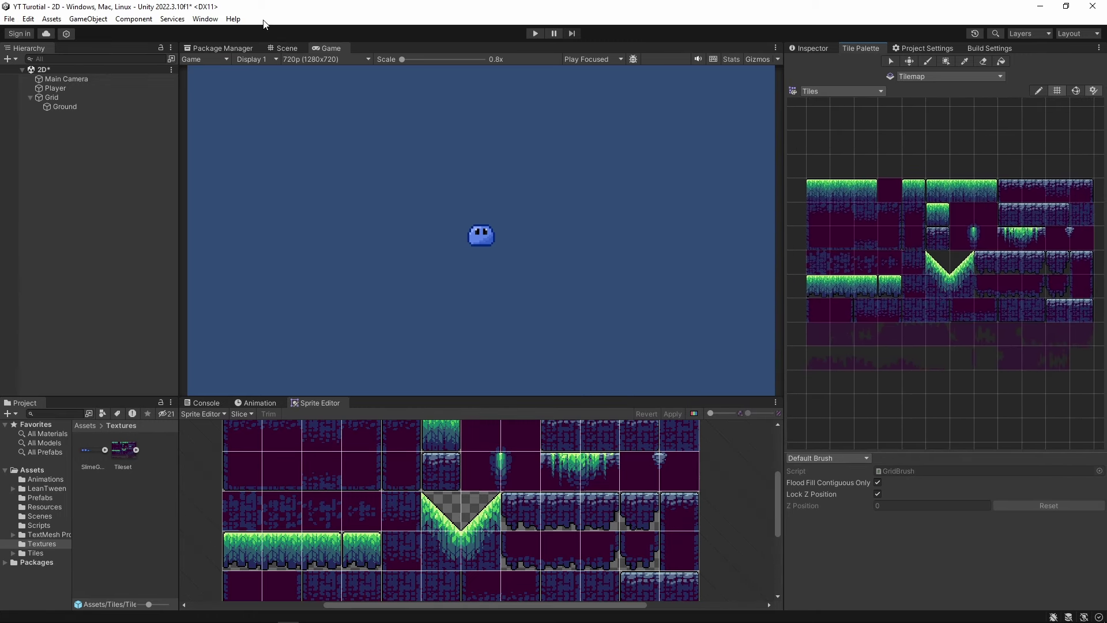
- In the Scene view, frame the camera area and select the Ground tilemap
left_click(284, 49)
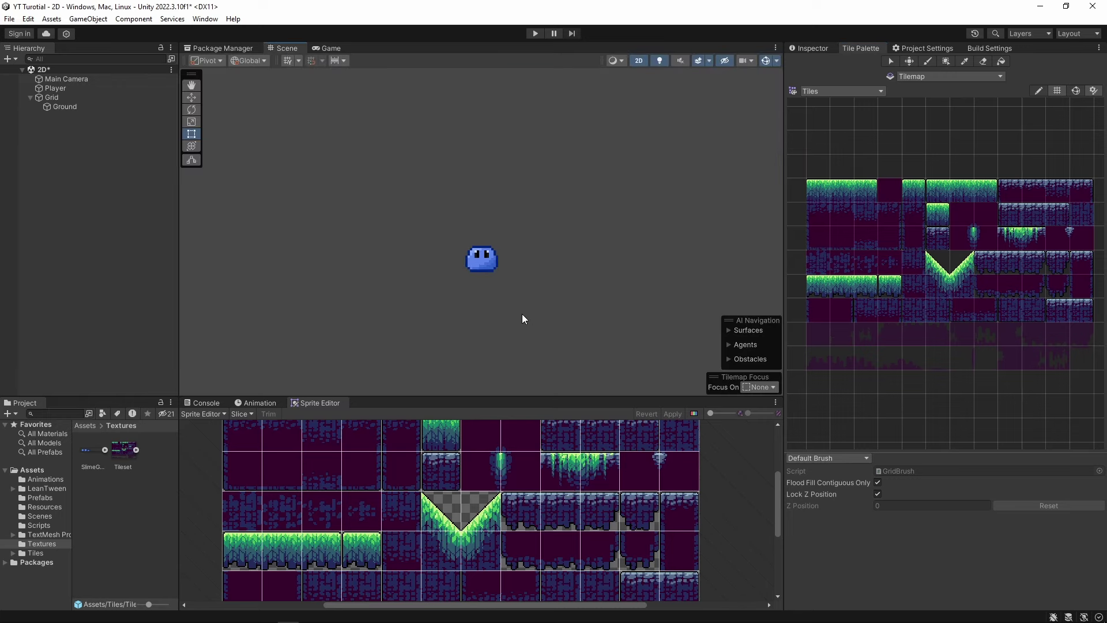
scroll(524, 318, "down", 3)
scroll(519, 254, "down", 2)
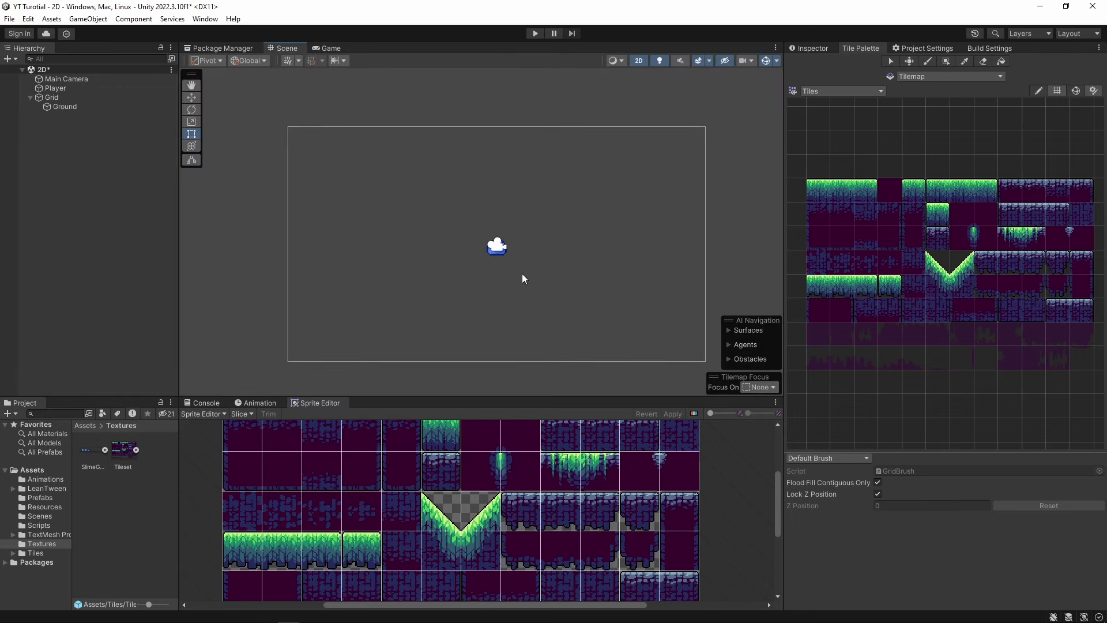
middle_click_drag(522, 267, 516, 235)
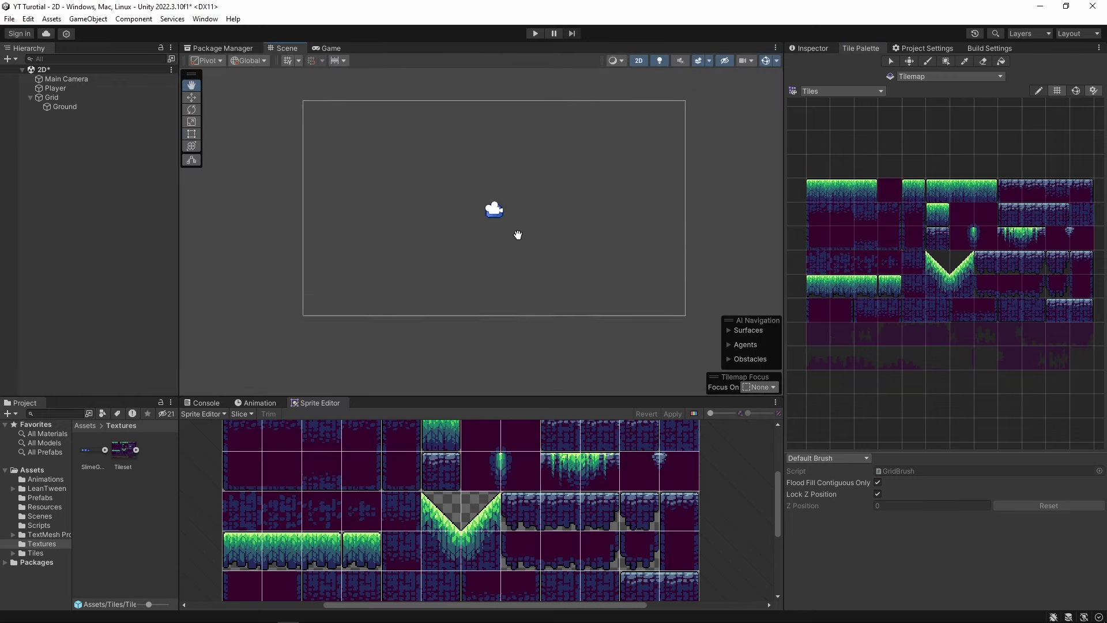
left_click(64, 106)
middle_click_drag(556, 223, 557, 259)
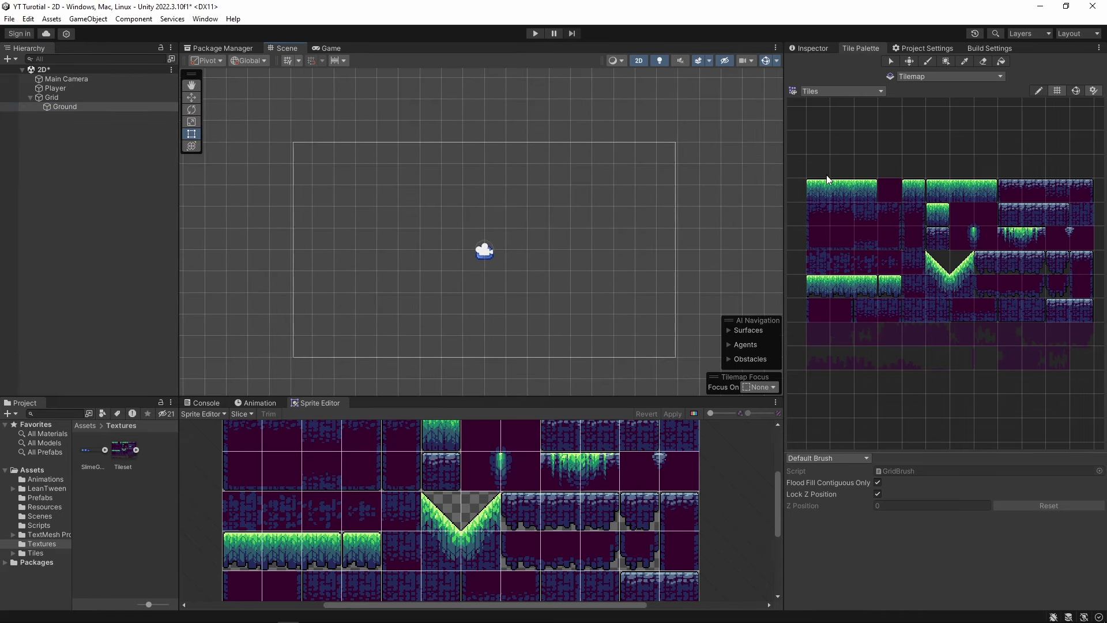
- Paint the grass platforms with grass-topped tiles and view them in the Game view
left_click(823, 189)
left_click(912, 191)
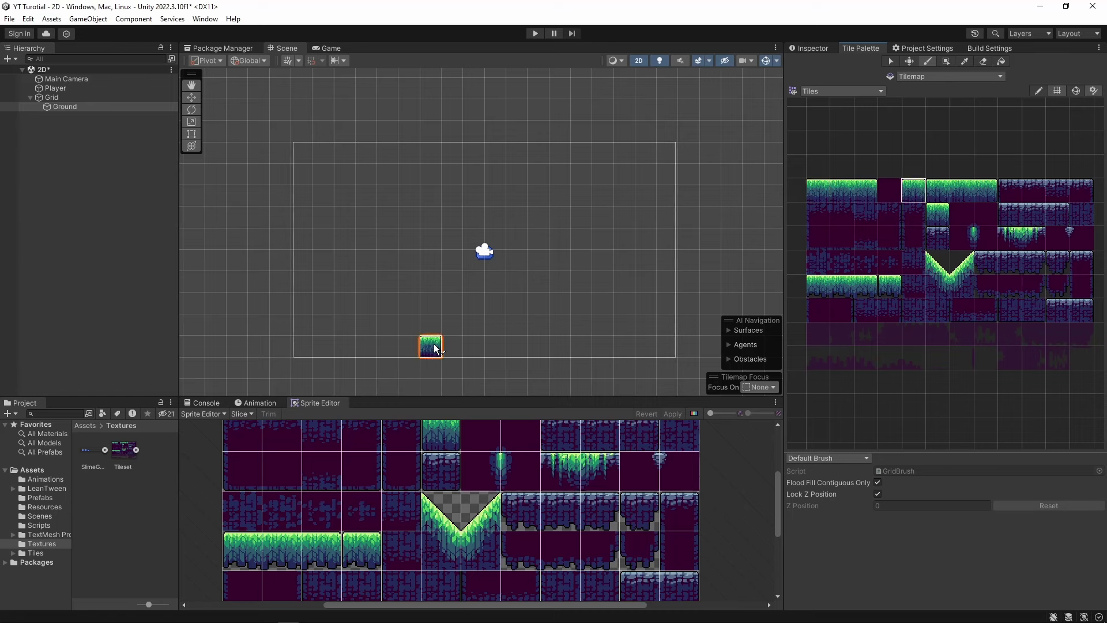
mouse_move(322, 346)
left_mouse_down()
mouse_move(464, 347)
mouse_move(485, 327)
left_mouse_up()
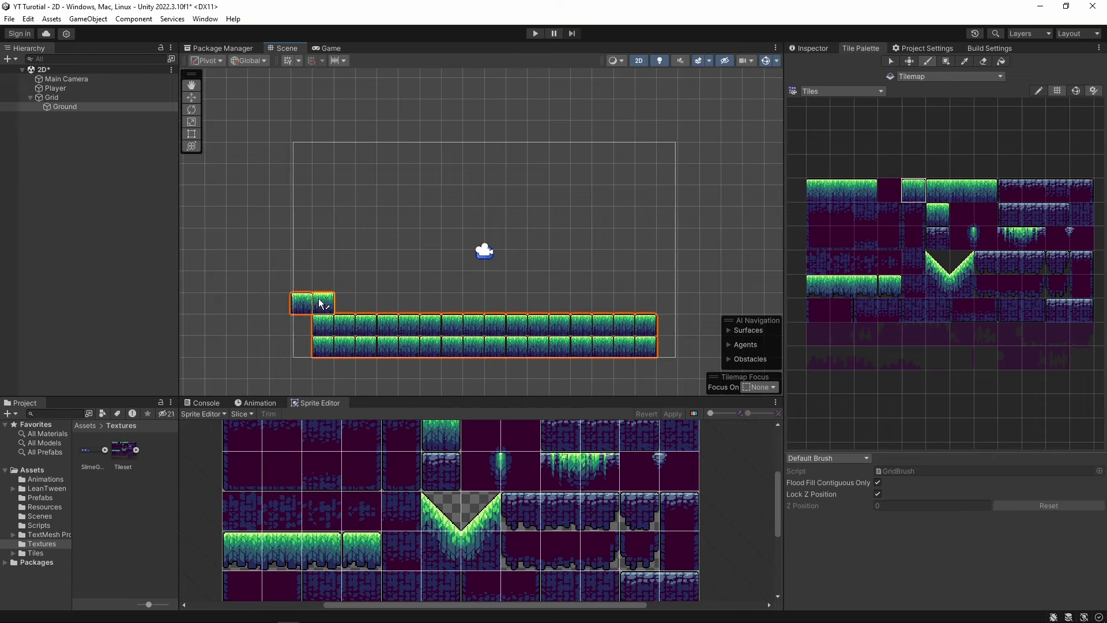
left_click_drag(484, 329, 657, 302)
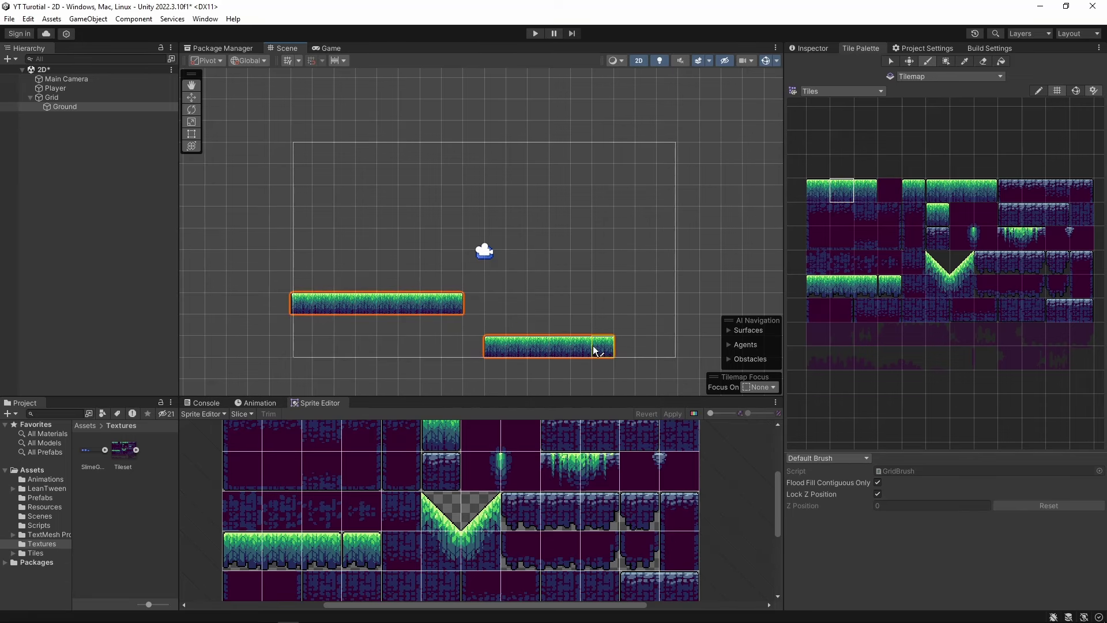
left_click_drag(596, 350, 645, 348)
left_click(579, 154)
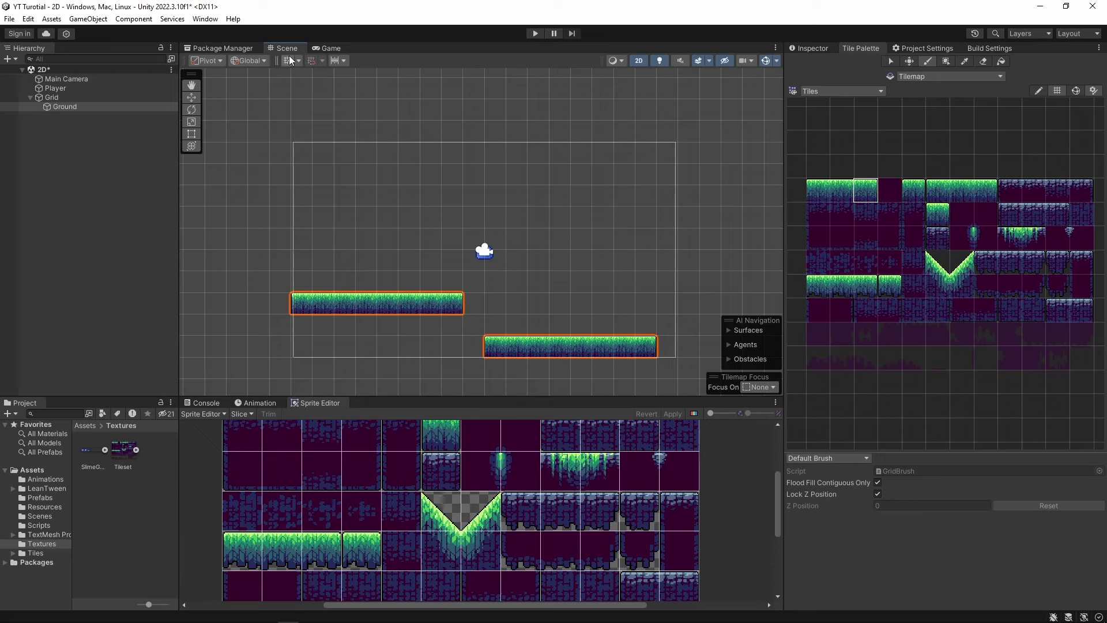
left_click(344, 49)
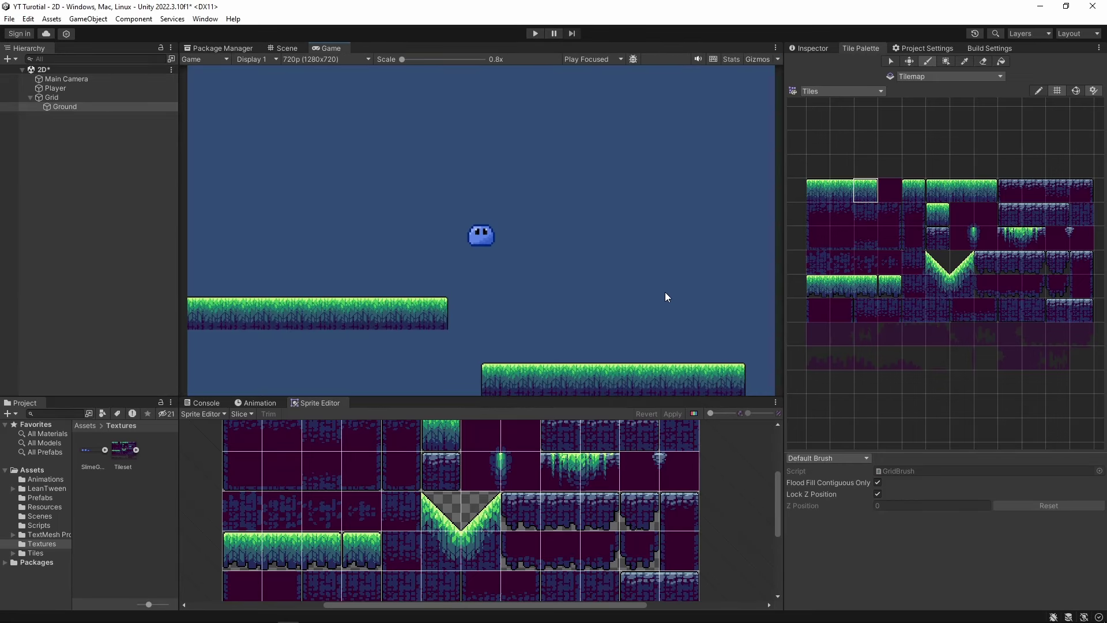
- Play and stop the game as the slime falls through, then show Ground's components
left_click(537, 33)
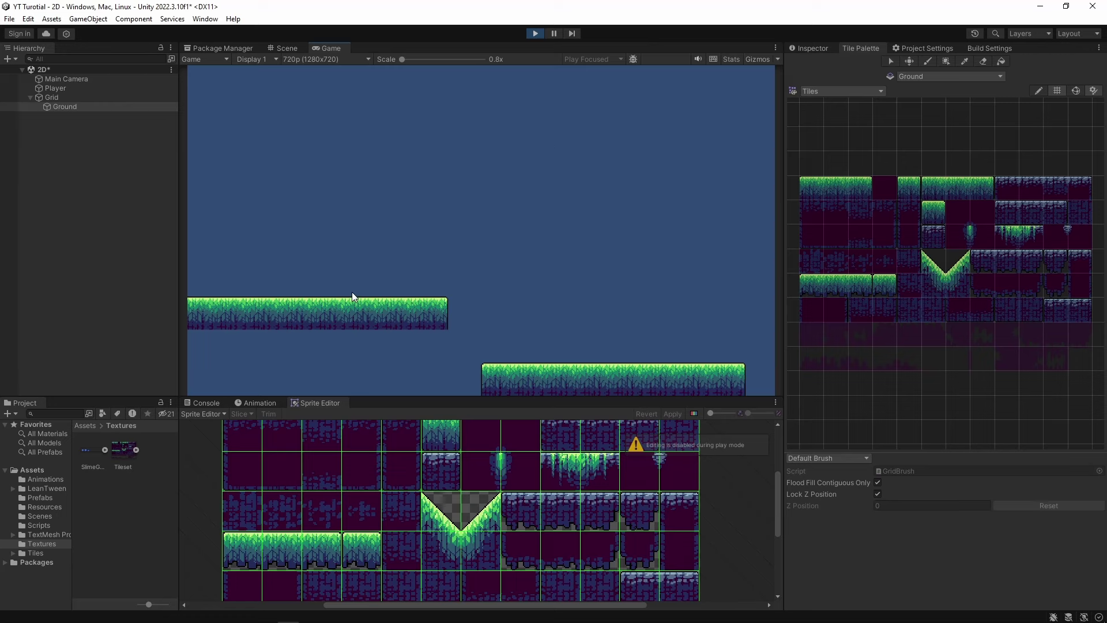
left_click(539, 36)
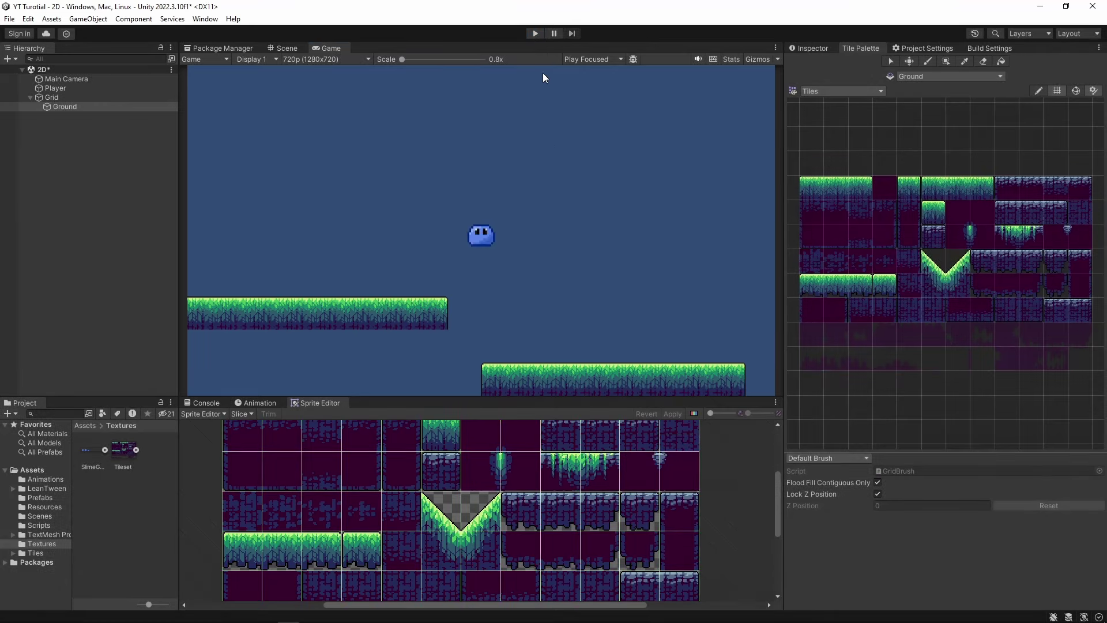
left_click(207, 403)
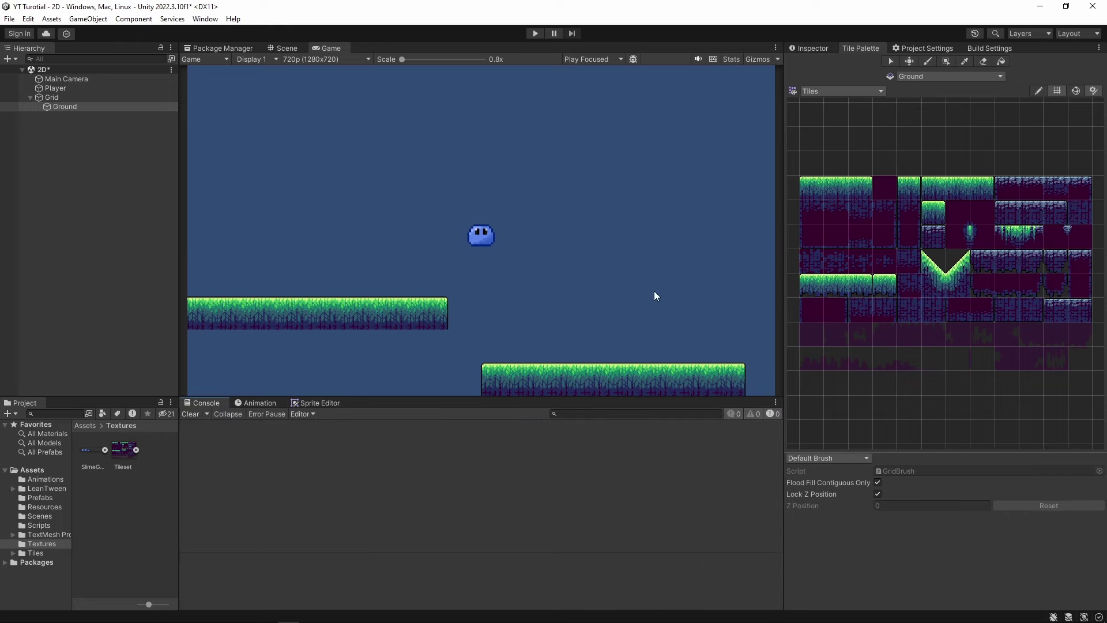
left_click(815, 50)
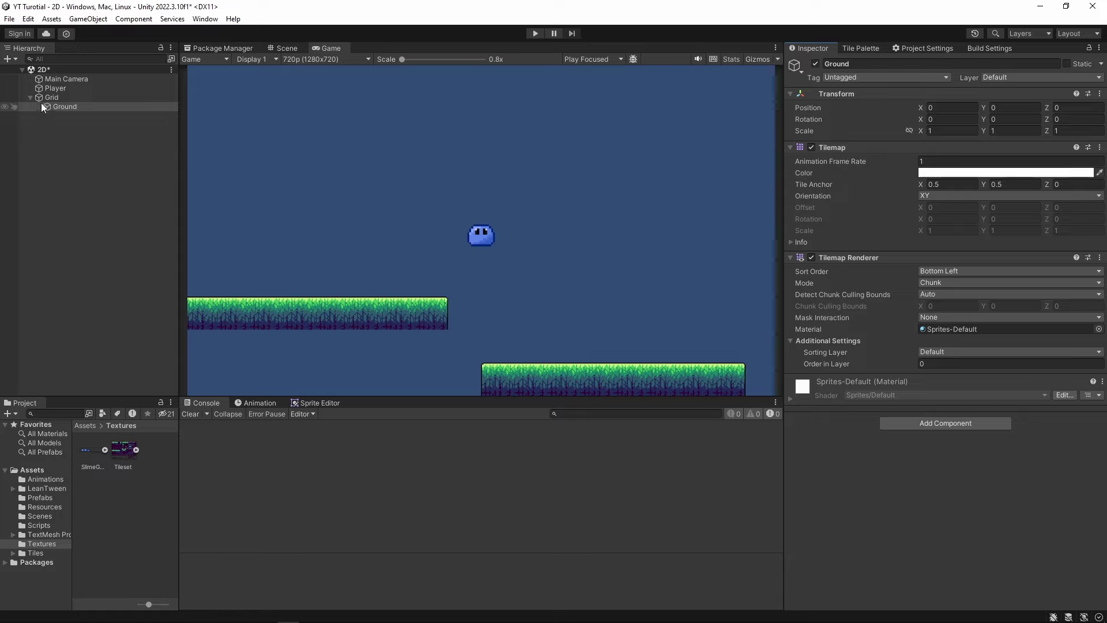
- Add a Tilemap Collider 2D to the Ground tilemap by searching 'coll'
left_click(75, 107)
left_click(807, 49)
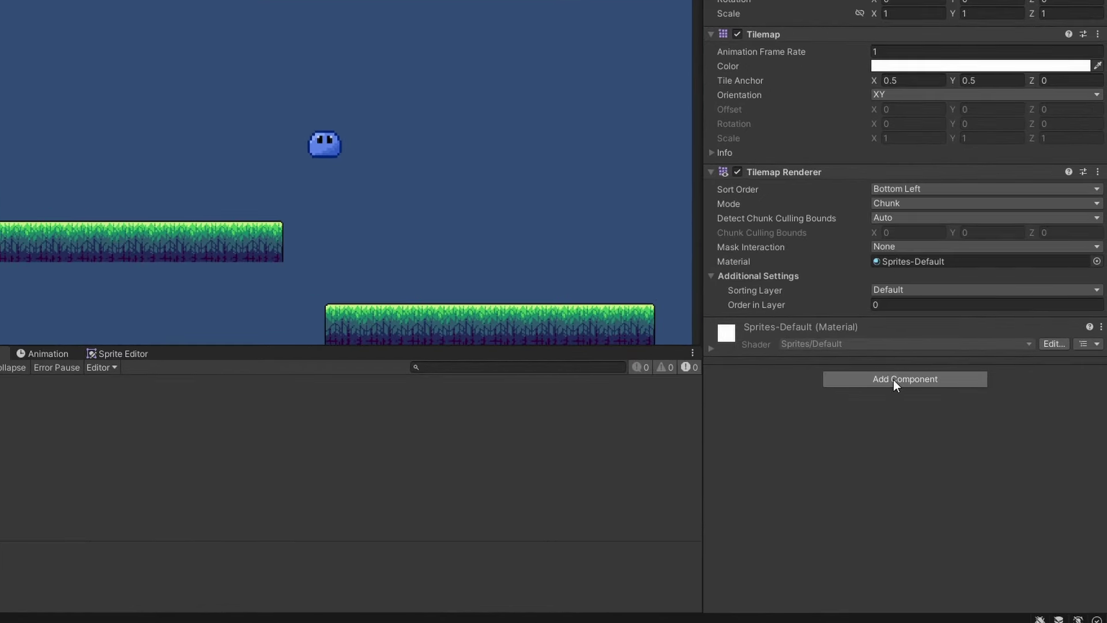
left_click(894, 380)
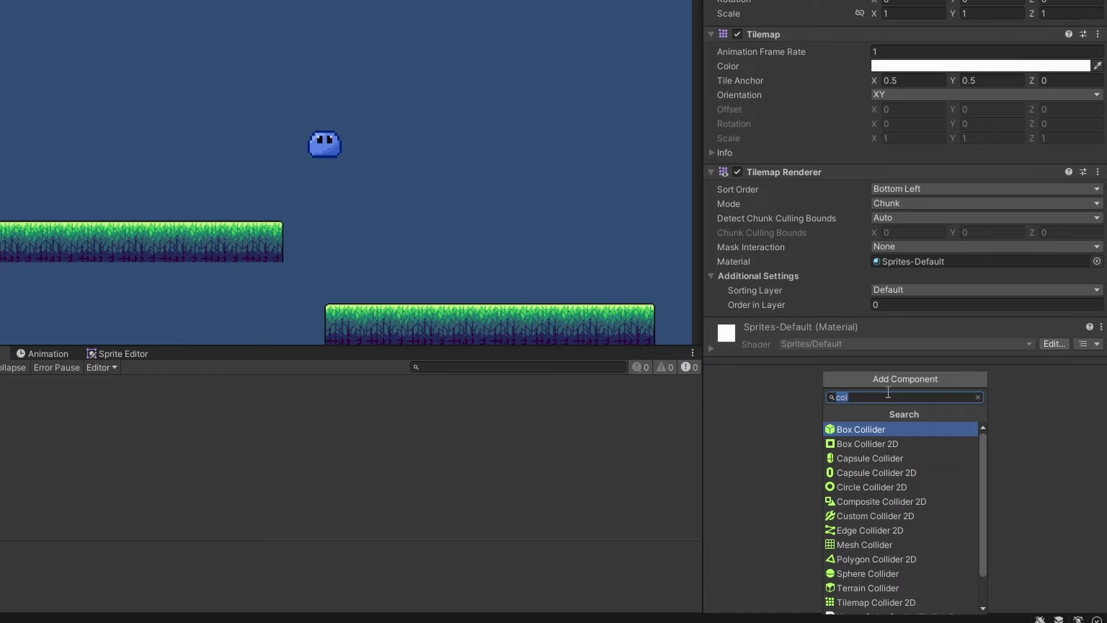
type("coll")
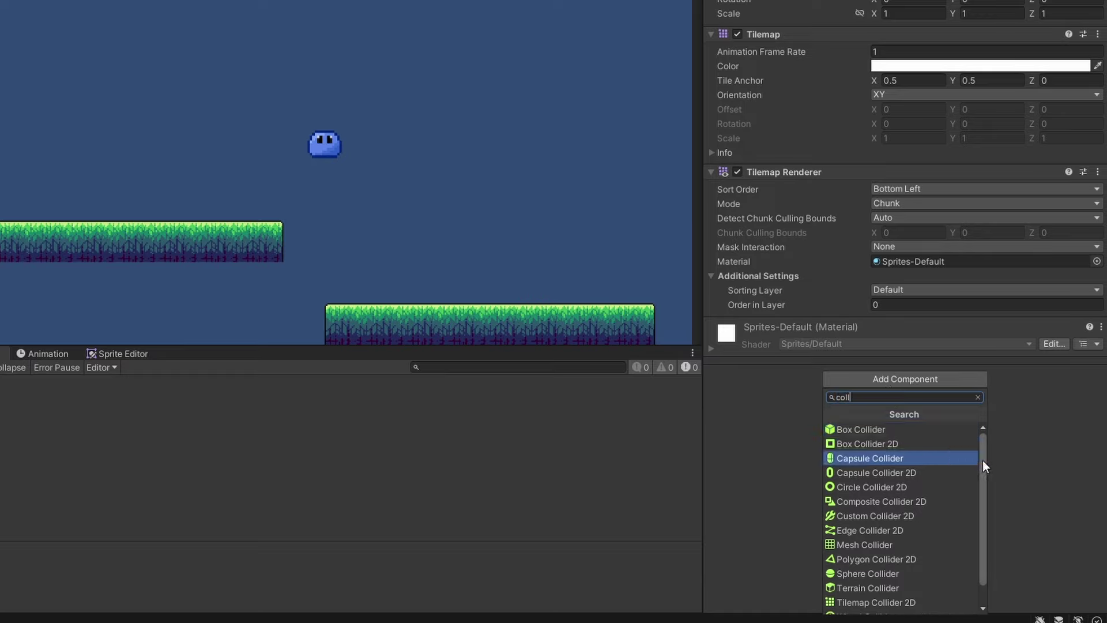
left_click_drag(980, 457, 980, 494)
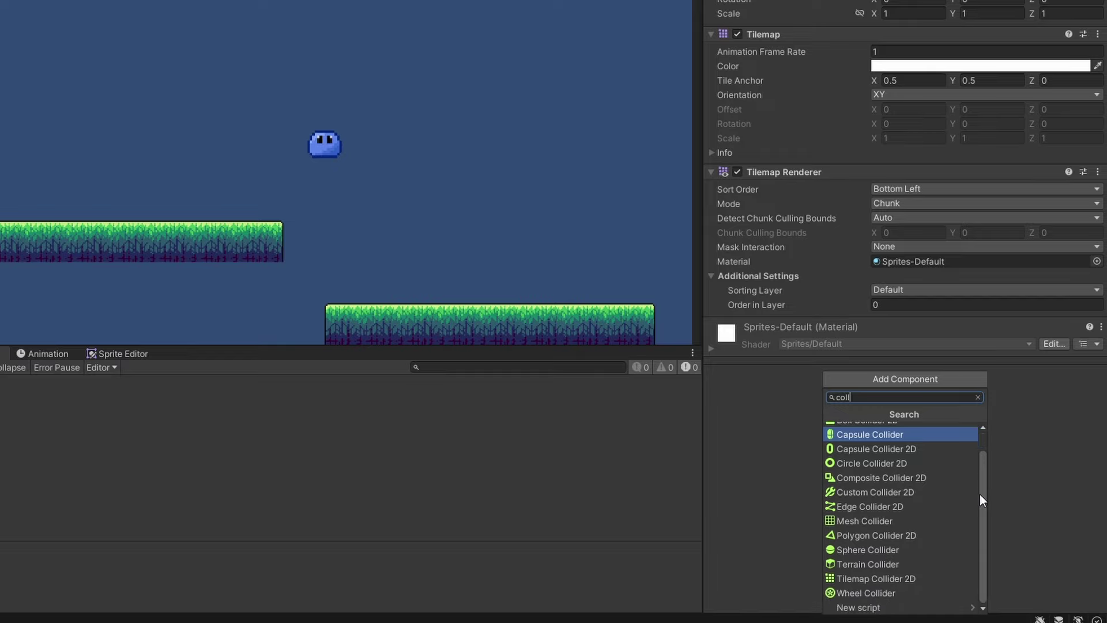
left_click(882, 579)
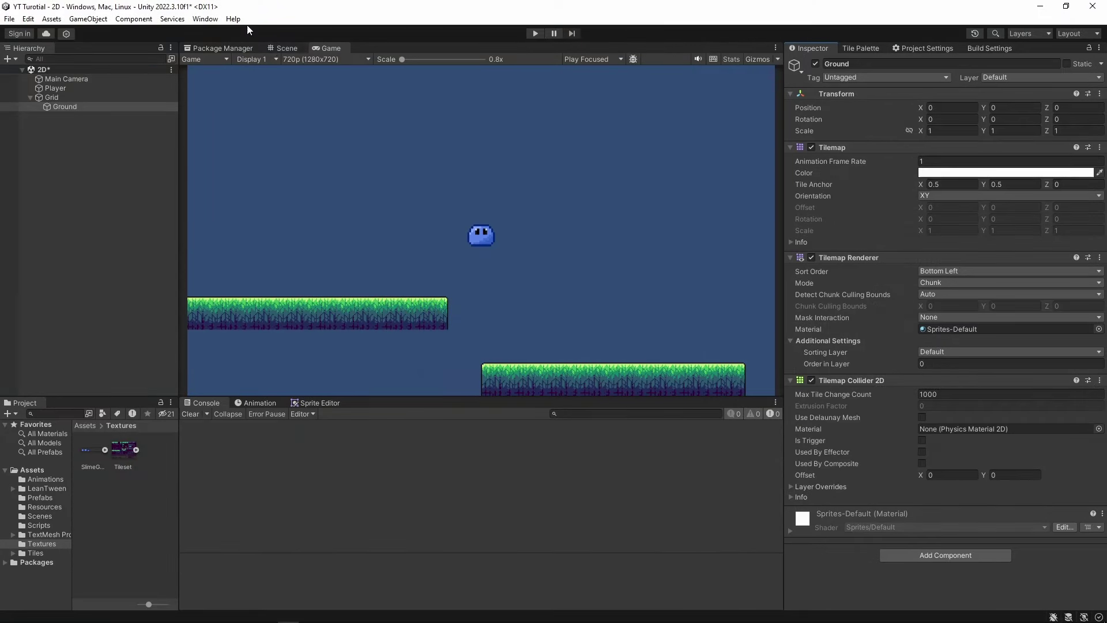
- Check the collider outlines on both platforms in the Scene view, then collapse the collider component
left_click(279, 48)
scroll(455, 301, "up", 2)
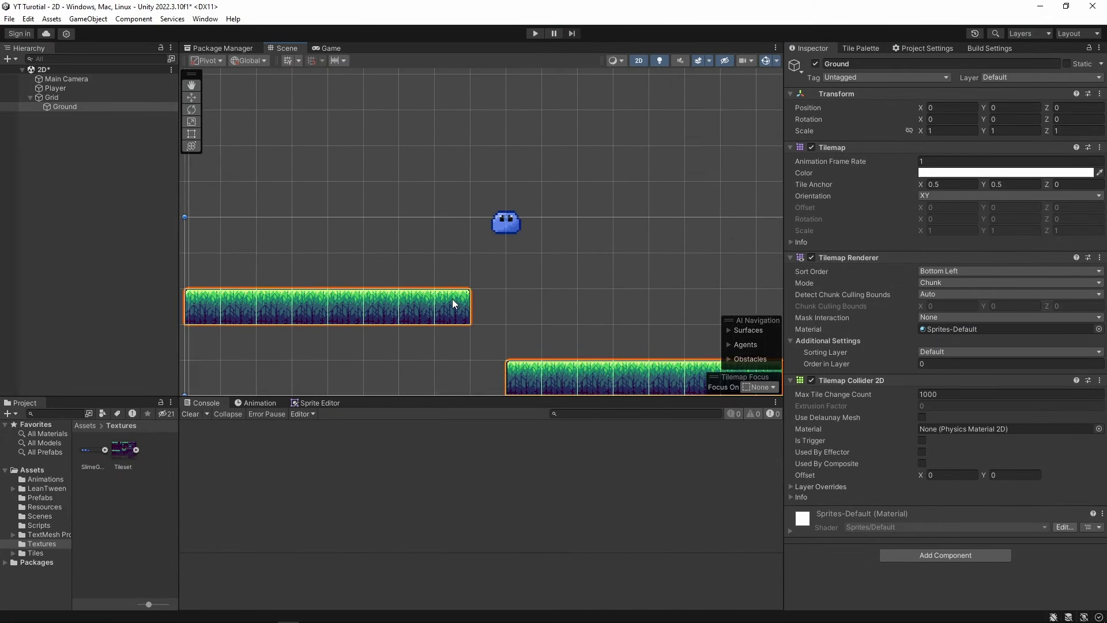
scroll(512, 265, "up", 2)
scroll(510, 227, "up", 2)
scroll(470, 225, "up", 3)
scroll(470, 225, "up", 2)
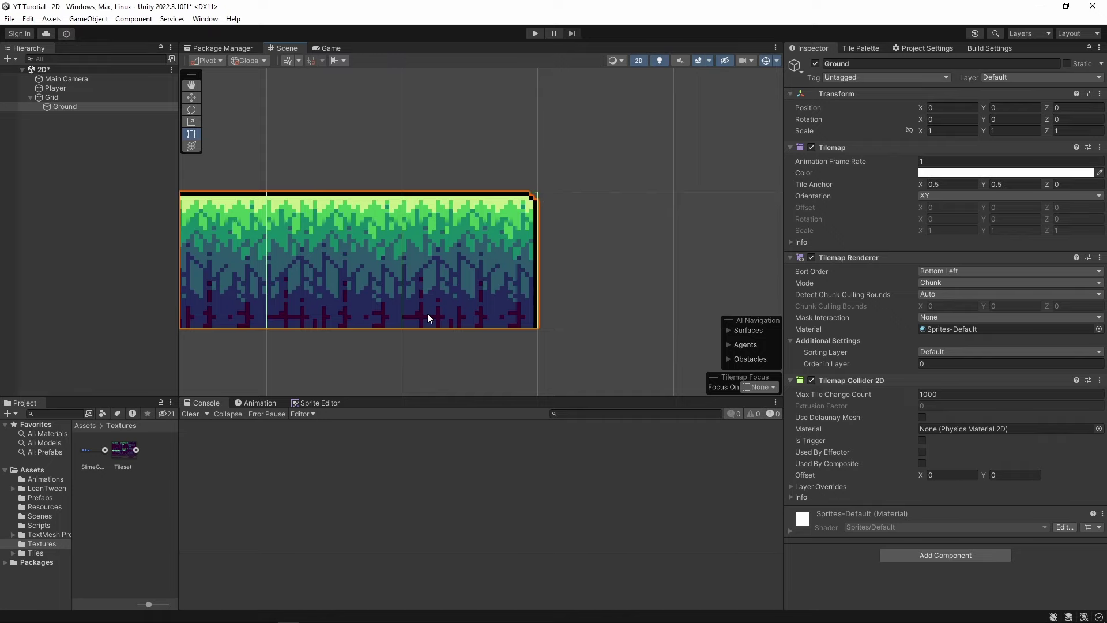
scroll(527, 215, "down", 5)
scroll(501, 230, "up", 1)
scroll(504, 209, "up", 2)
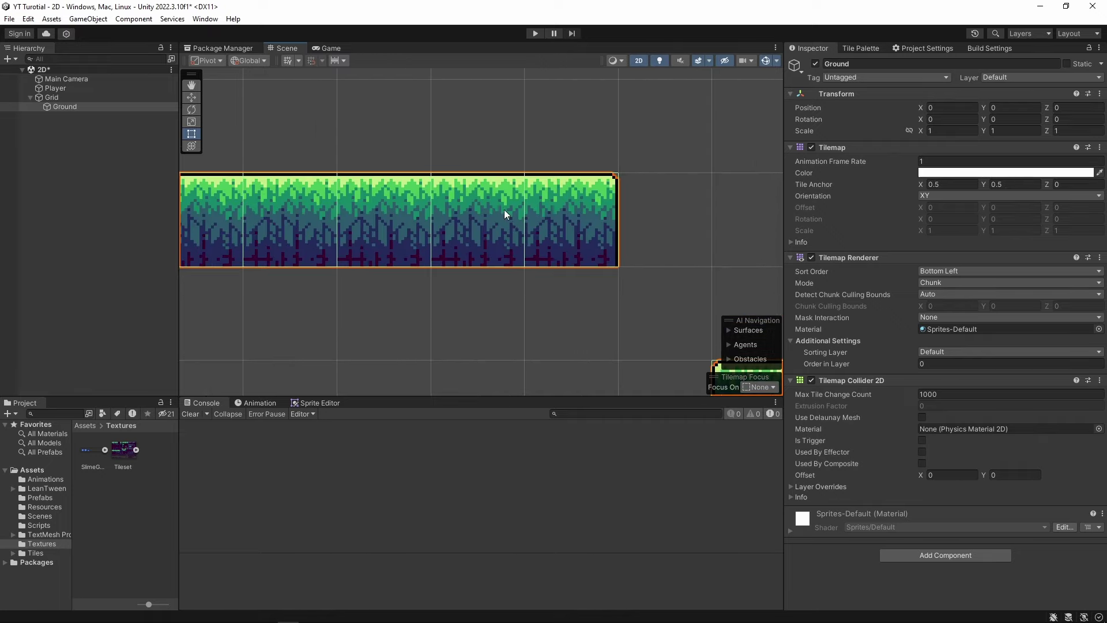
scroll(551, 202, "up", 3)
scroll(551, 202, "up", 1)
scroll(521, 167, "down", 2)
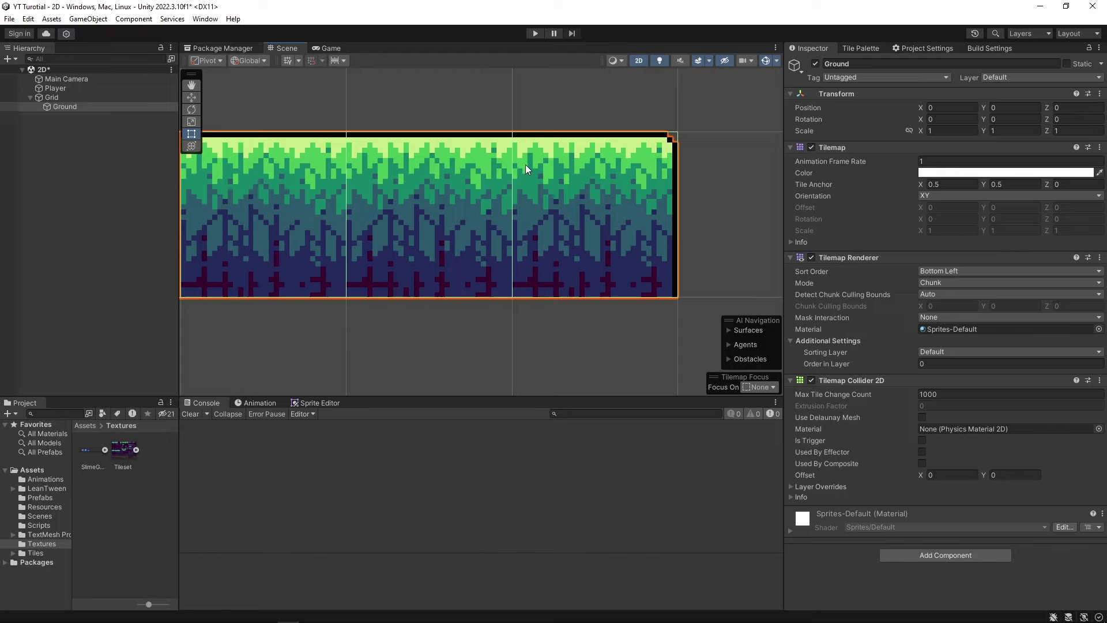
scroll(525, 164, "down", 2)
scroll(526, 183, "down", 2)
mouse_move(531, 188)
middle_mouse_down()
mouse_move(468, 264)
mouse_move(535, 296)
middle_mouse_up()
scroll(468, 264, "down", 1)
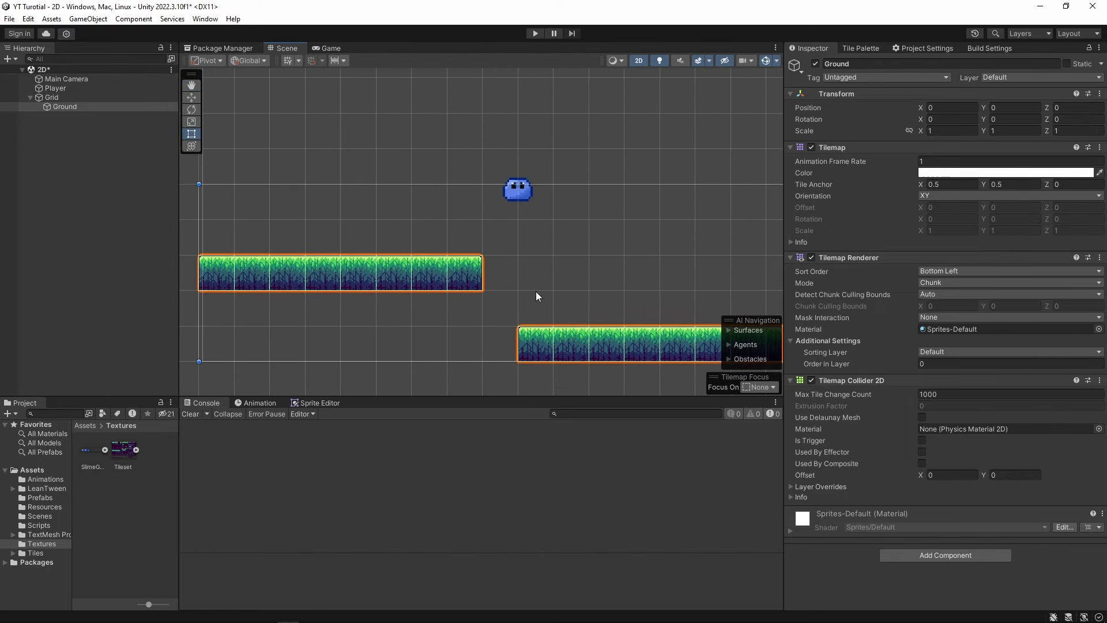
left_click(832, 378)
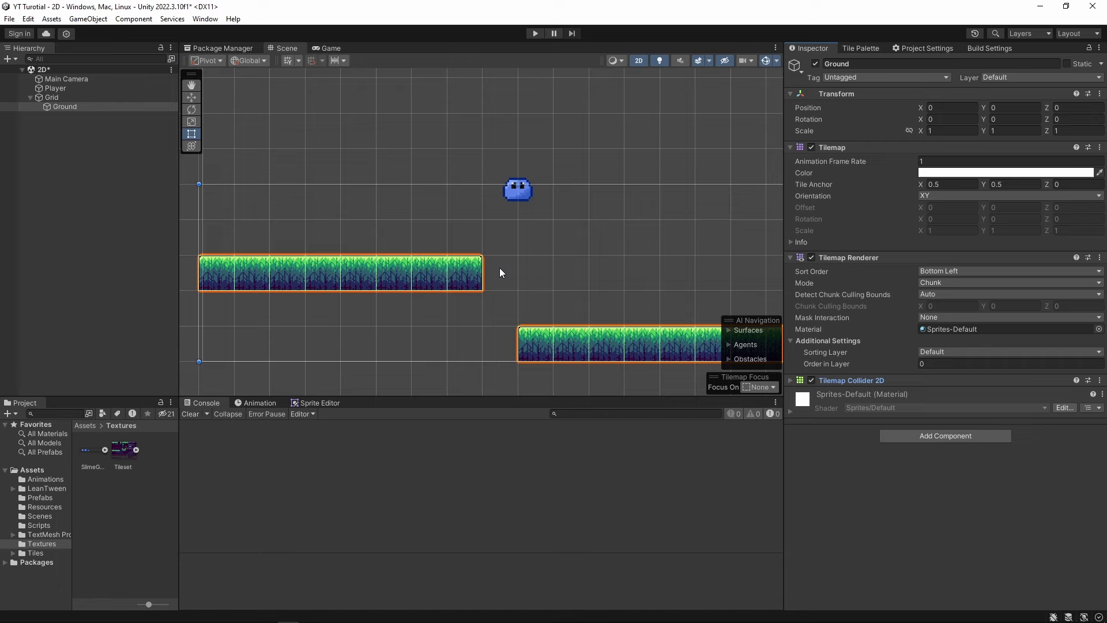
- Play the game and jump the slime from the lower platform onto the upper-left one
left_click(325, 48)
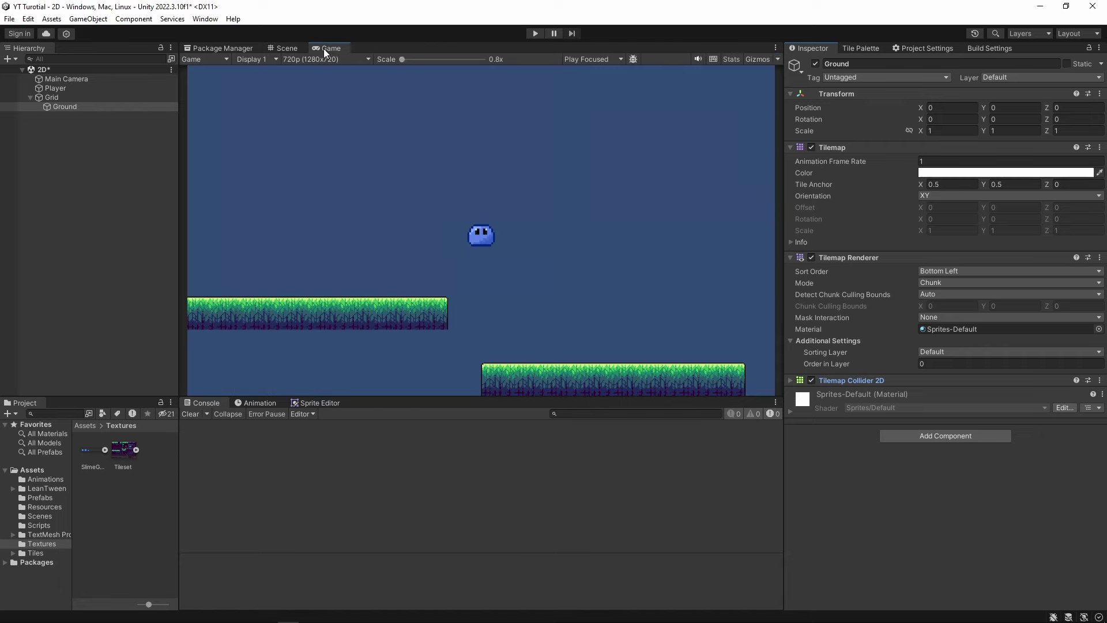
left_click(534, 35)
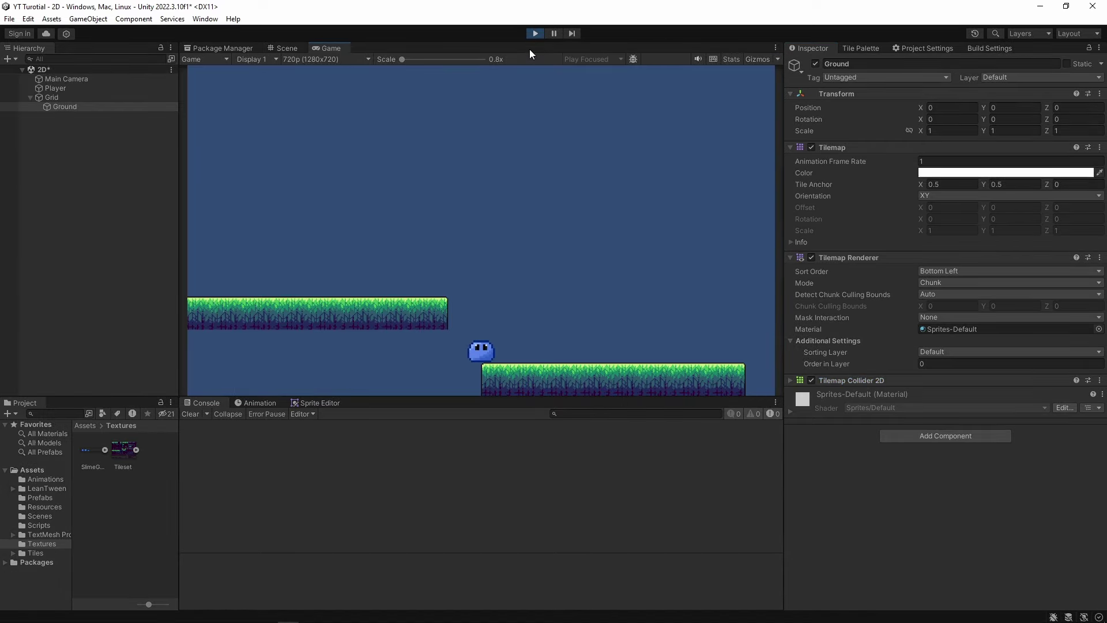
key("space")
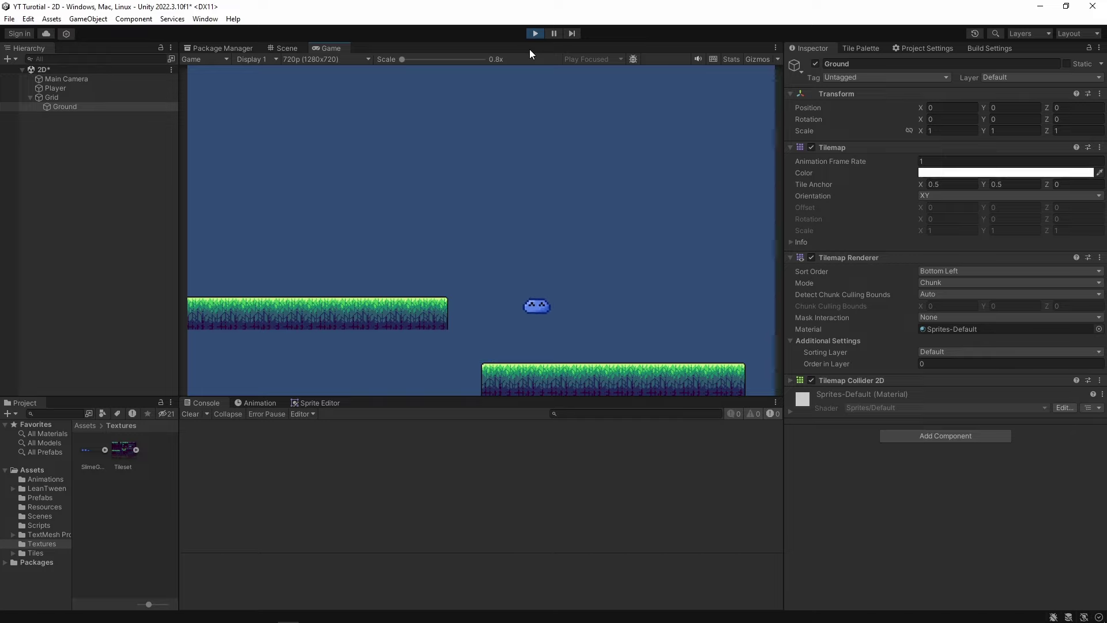
key("space")
key("Left")
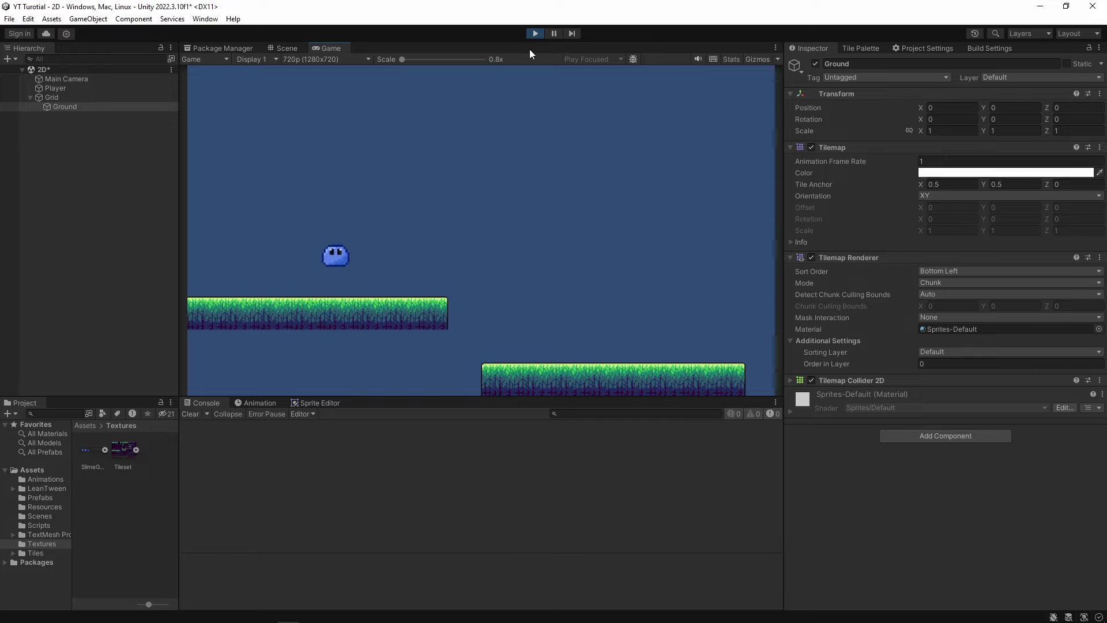
key("Right")
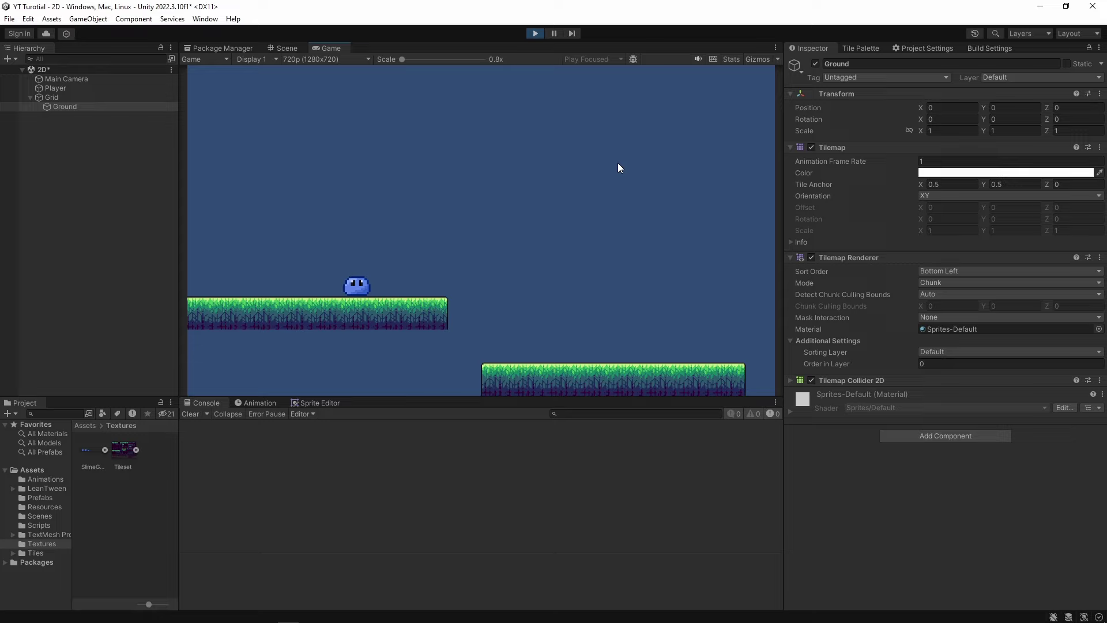